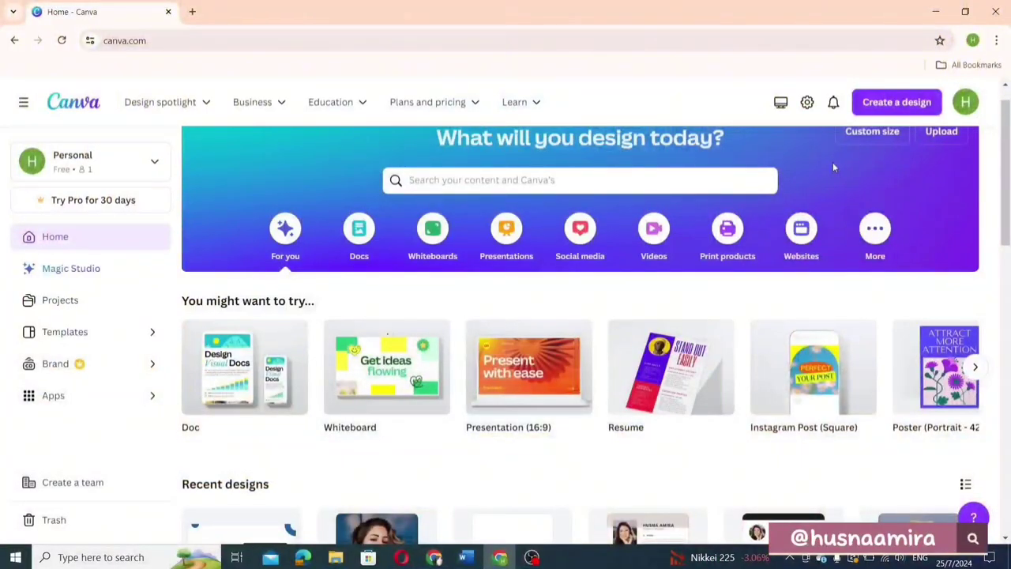
# Open the Create a design menu to list new formats such as Presentation (16:9)
pyautogui.click(875, 110)
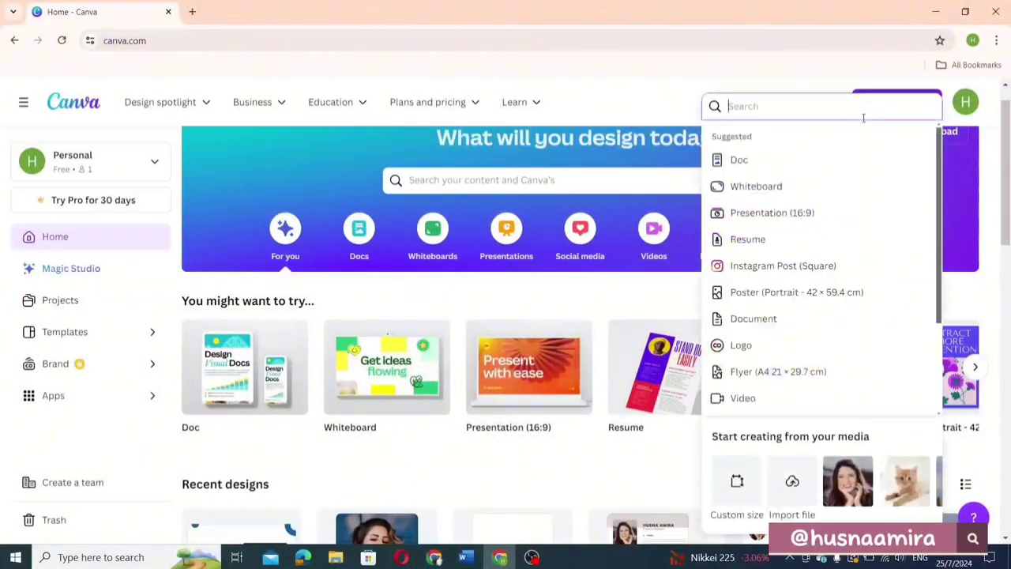
# Start a new blank Presentation (16:9) and browse down the Templates panel
pyautogui.click(772, 213)
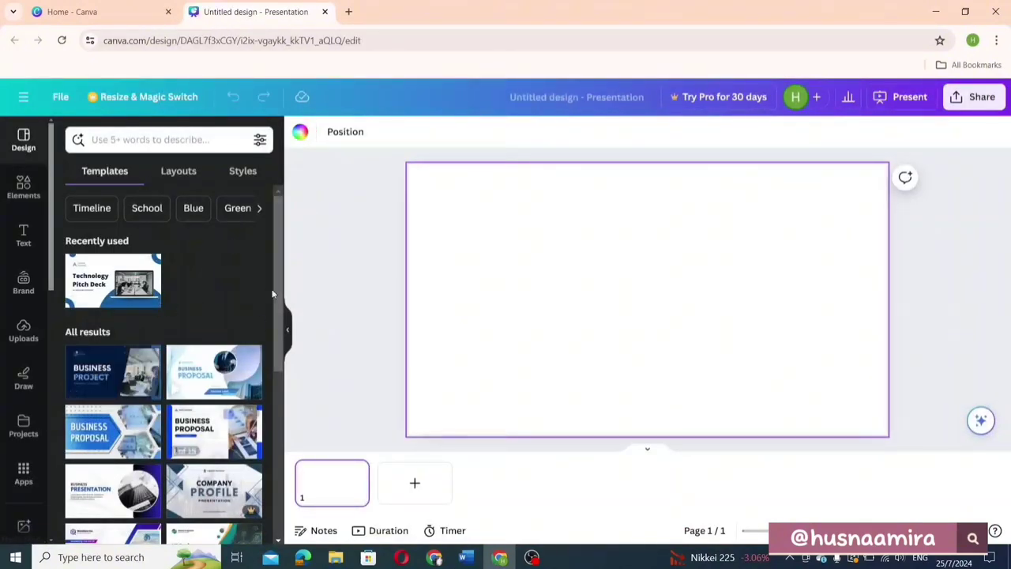
pyautogui.scroll(-3, 270, 340)
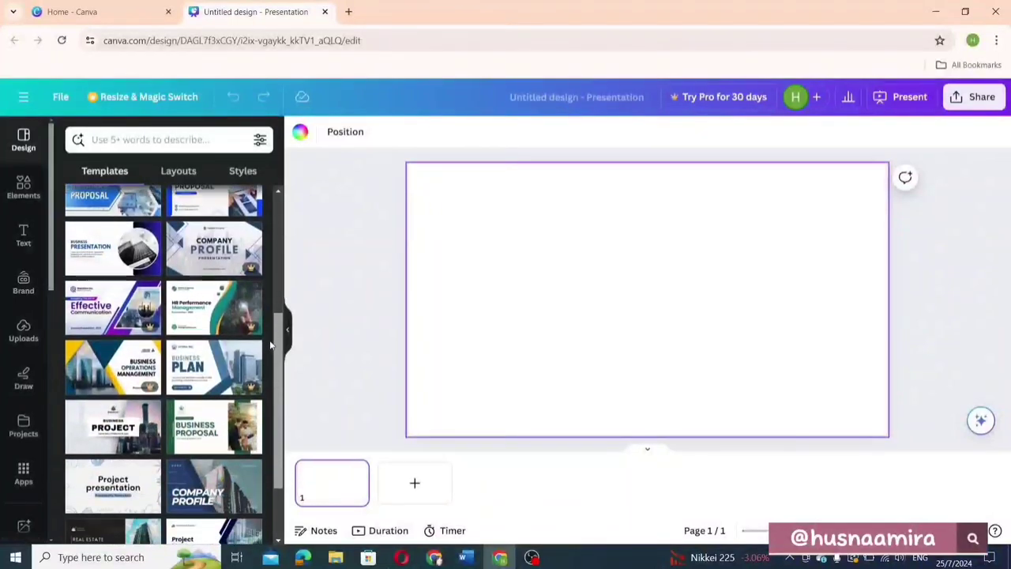
pyautogui.scroll(-3, 270, 345)
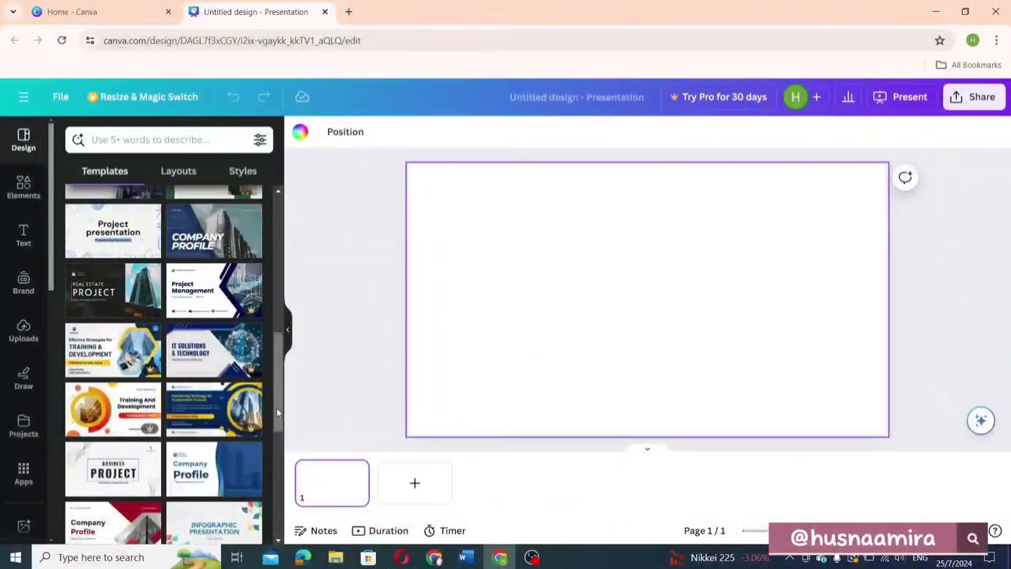
pyautogui.scroll(-3, 277, 411)
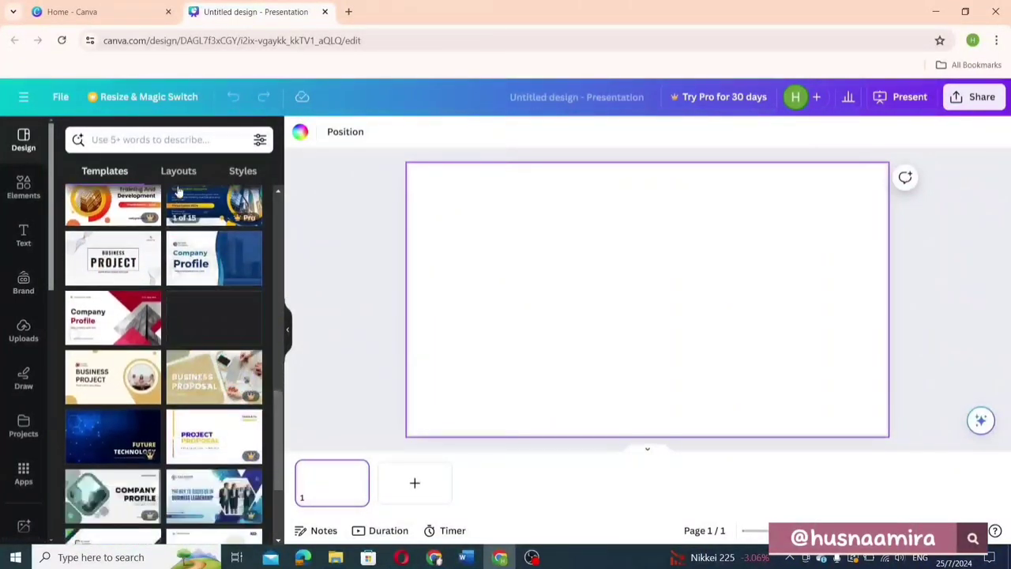
pyautogui.scroll(-3, 279, 469)
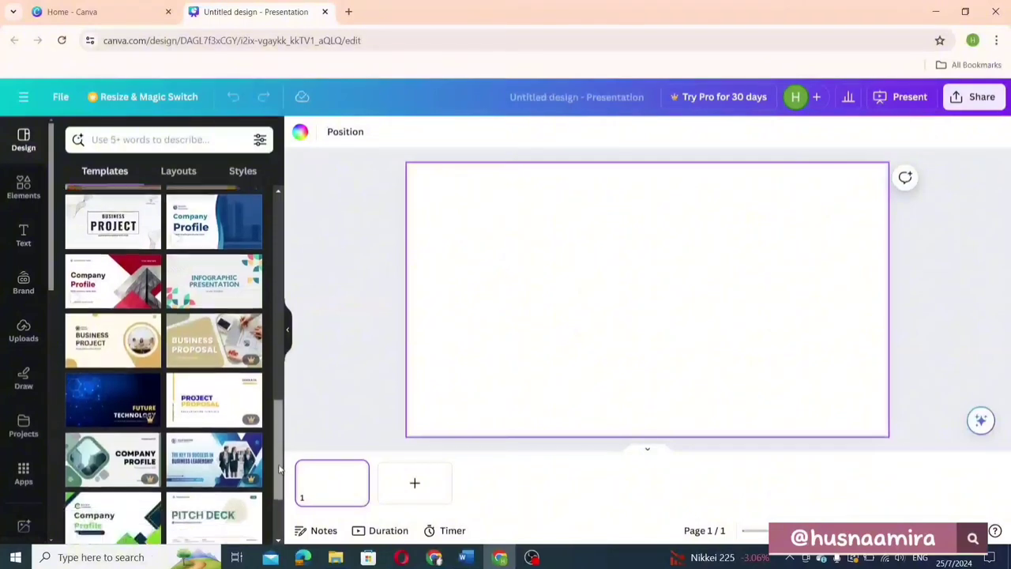
pyautogui.scroll(-2, 278, 469)
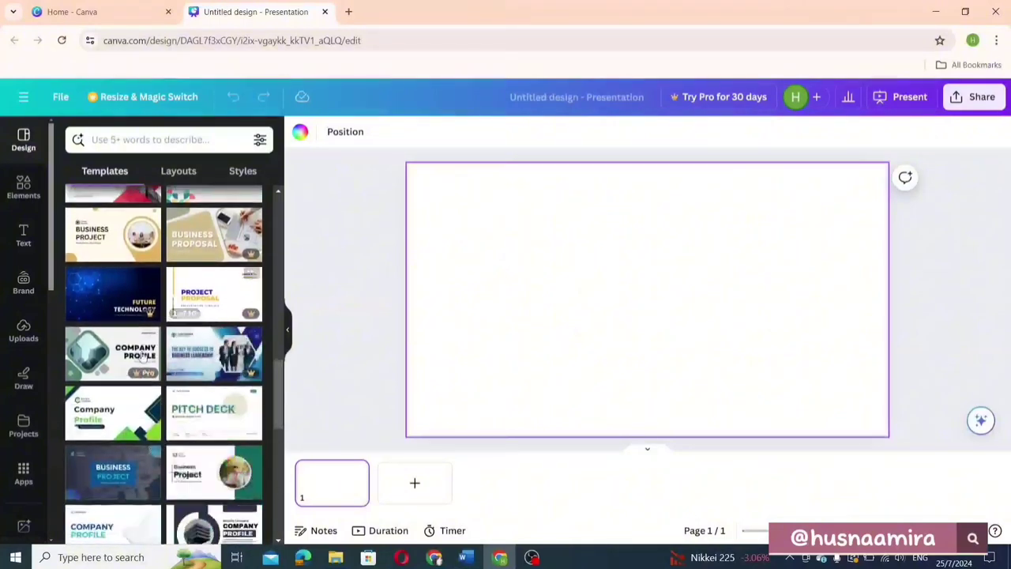
# Open the White and Blue Technology Pitch Deck template to list its pages
pyautogui.click(277, 411)
pyautogui.moveTo(278, 419); pyautogui.dragTo(264, 444)
pyautogui.scroll(-1, 265, 443)
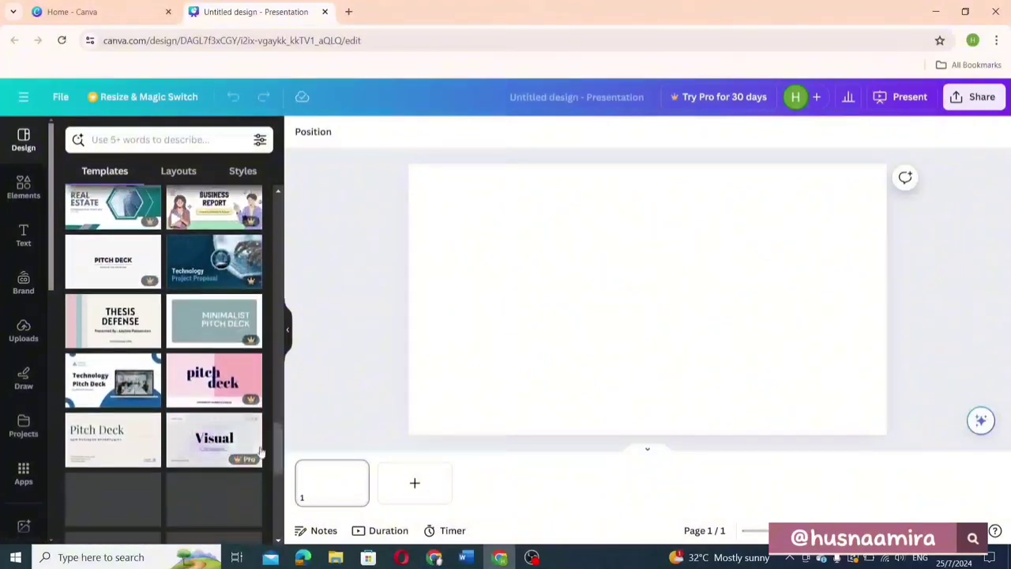
pyautogui.click(89, 375)
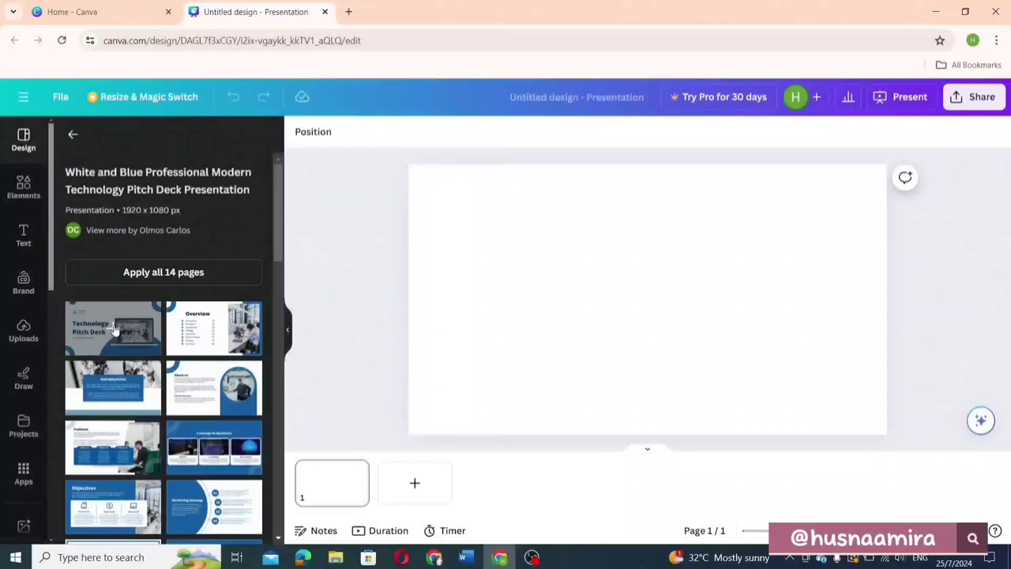
# Apply the template's title page to slide 1 and add an Overview slide
pyautogui.click(115, 331)
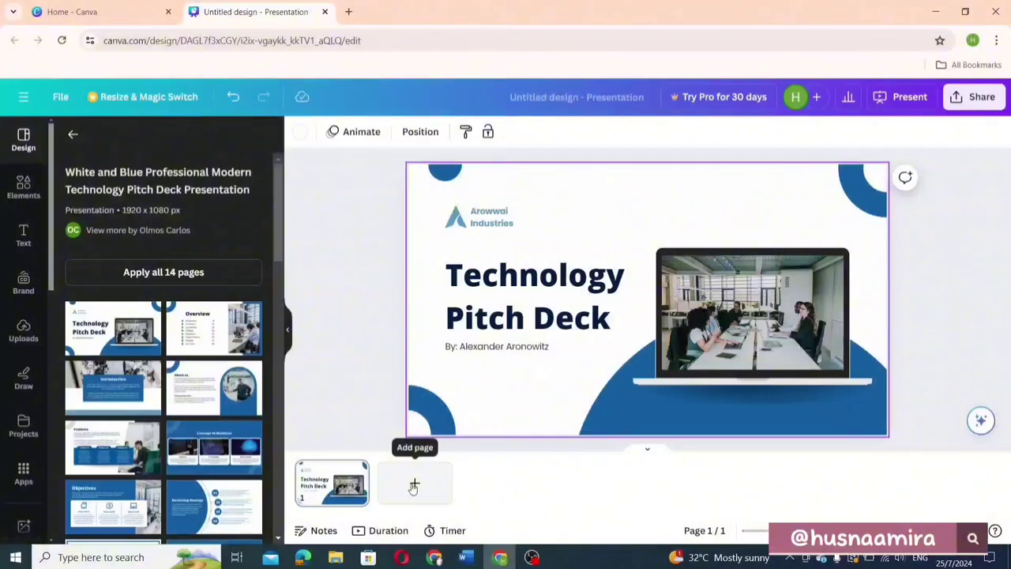
pyautogui.click(412, 486)
pyautogui.scroll(-2, 278, 254)
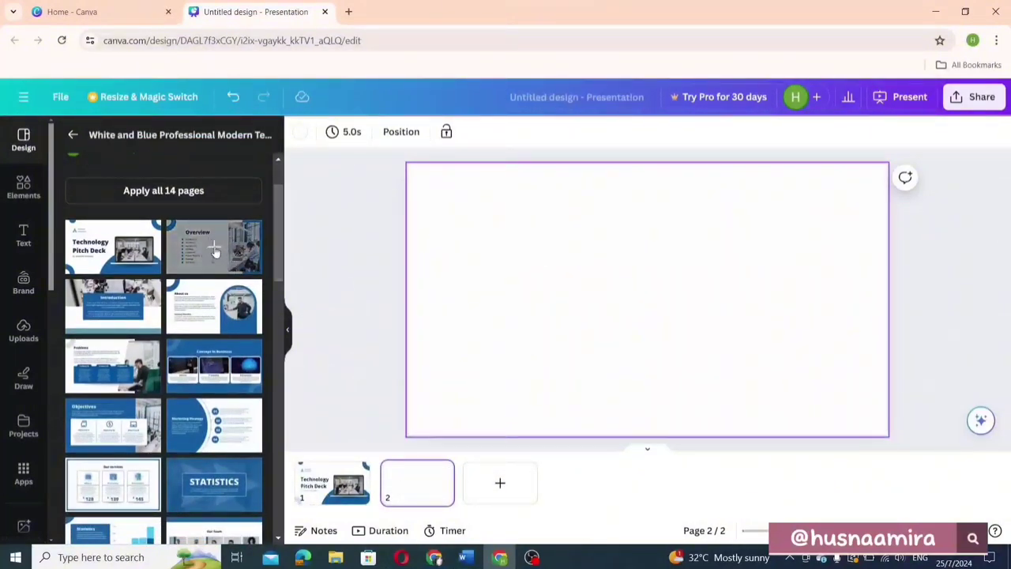
pyautogui.click(214, 250)
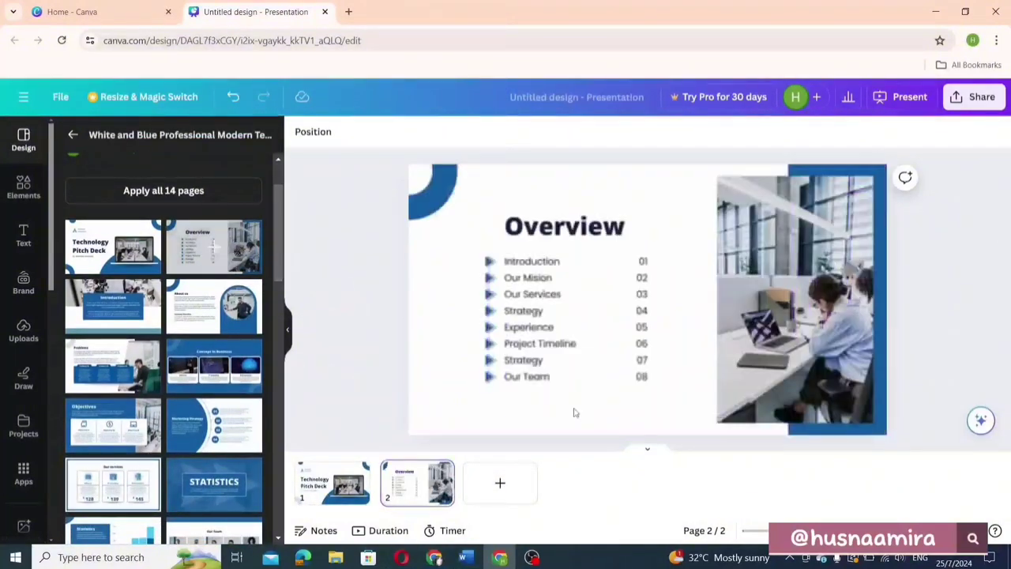
# Add a third slide with the Our Team layout, then return to the title slide
pyautogui.click(501, 485)
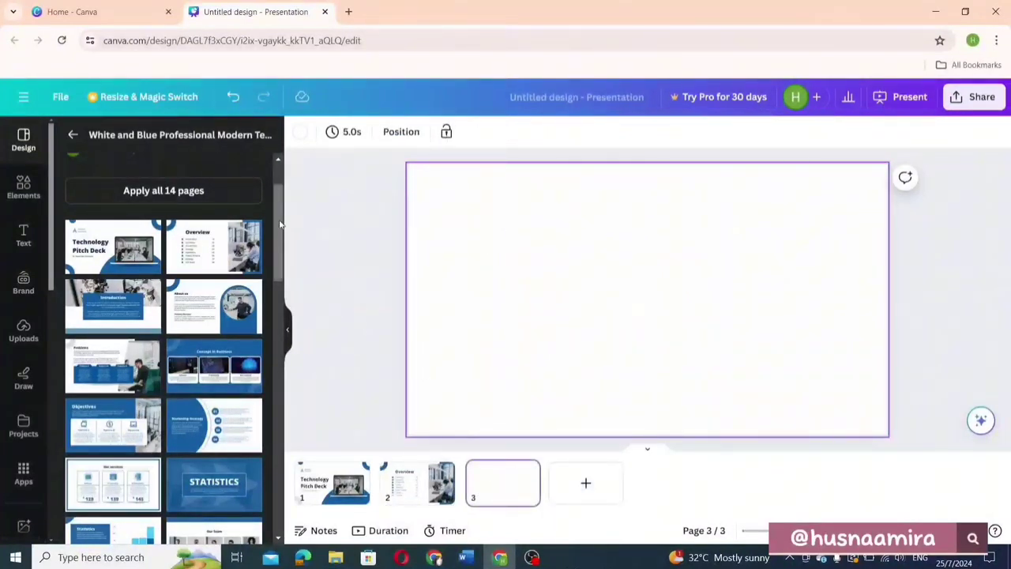
pyautogui.scroll(-1, 274, 223)
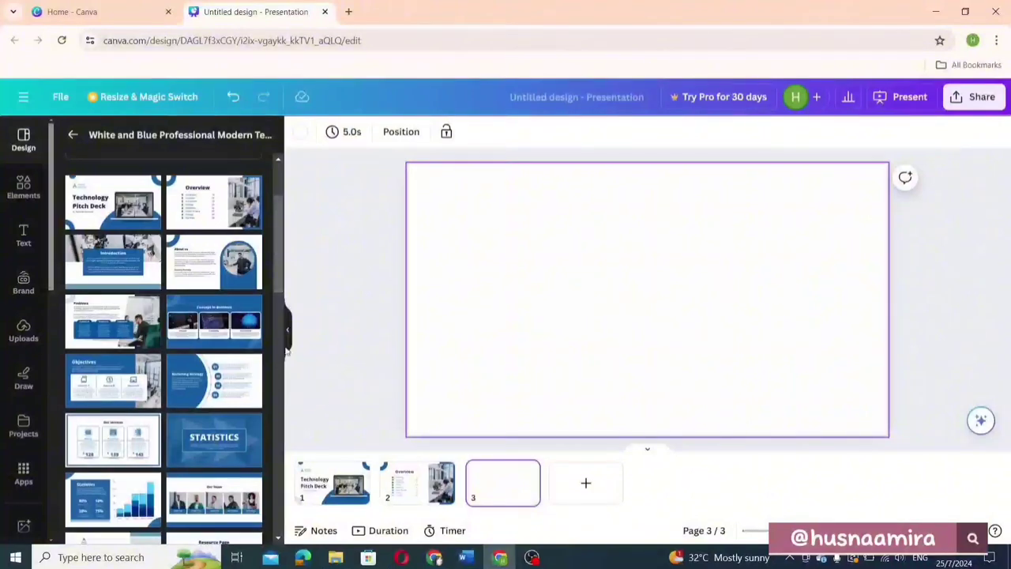
pyautogui.scroll(-3, 237, 379)
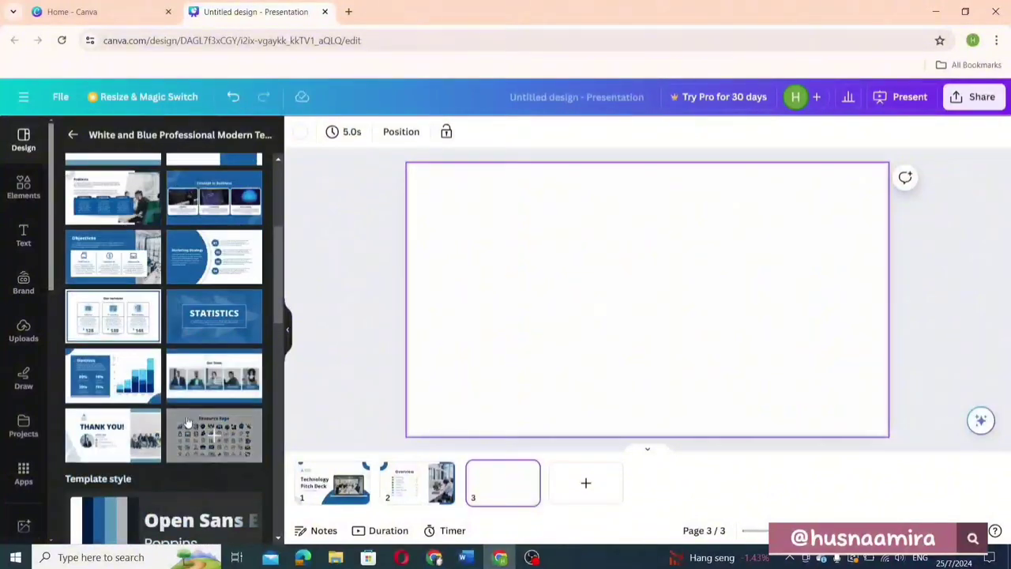
pyautogui.click(220, 401)
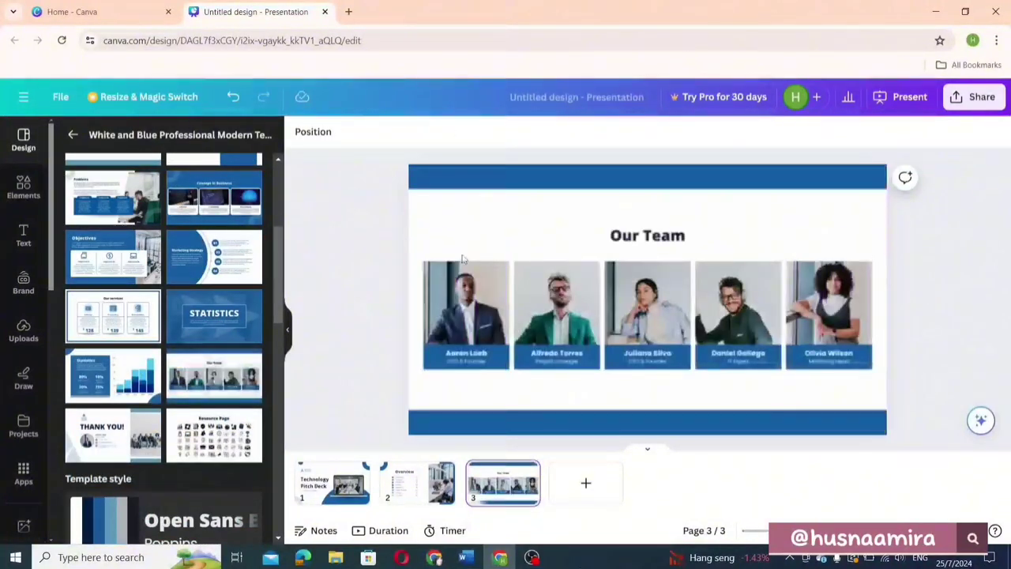
pyautogui.click(462, 259)
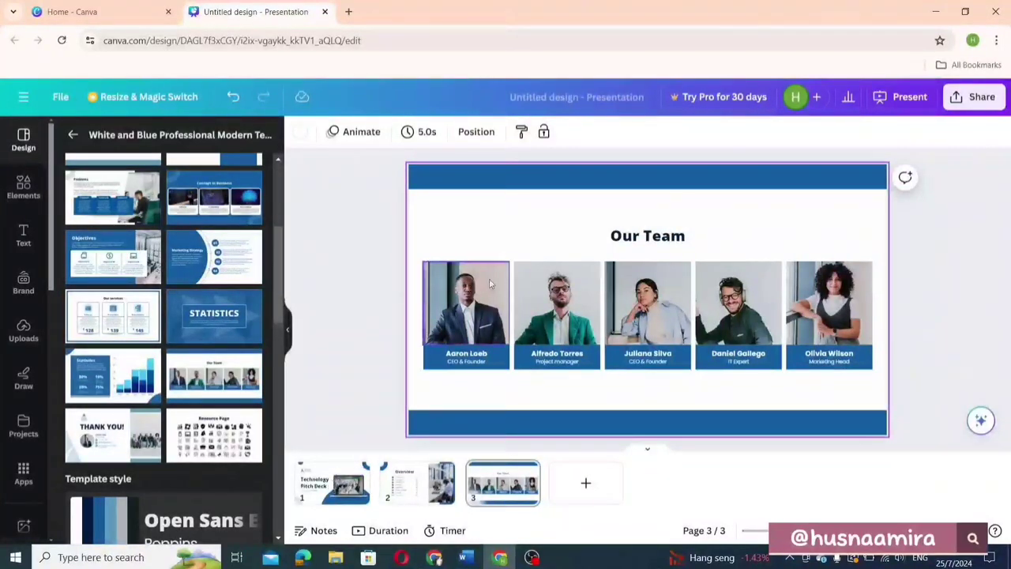
pyautogui.click(331, 478)
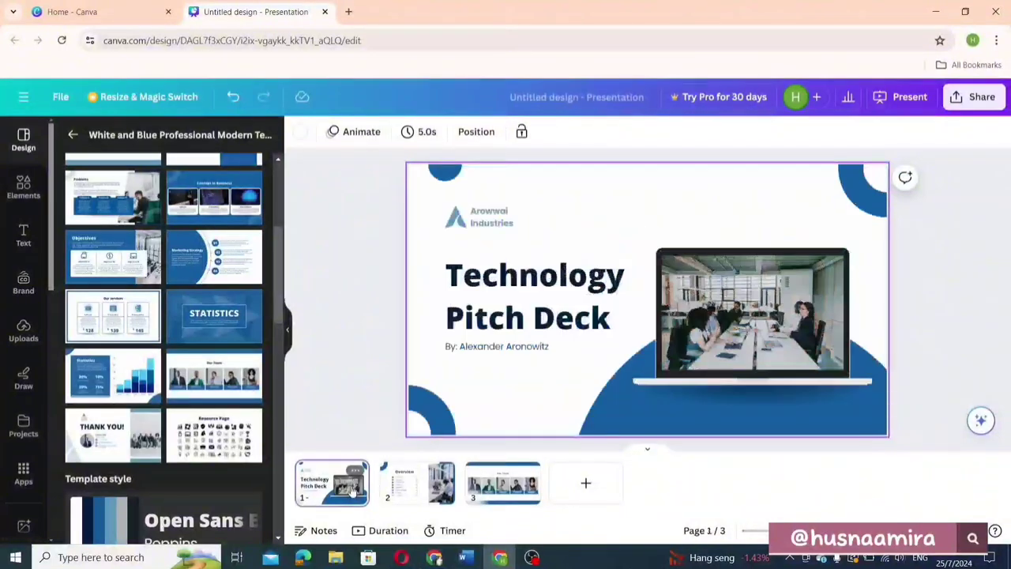
# Retitle the heading 'BUSINESS MANAGEMENT', widen its text box and correct the misspelling
pyautogui.doubleClick(547, 277)
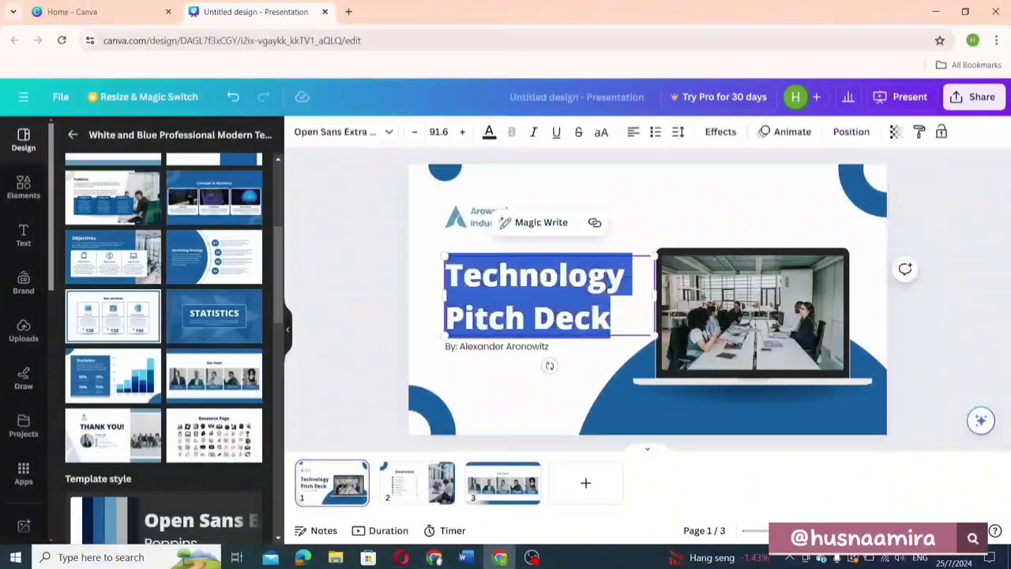
pyautogui.write('BUSN')
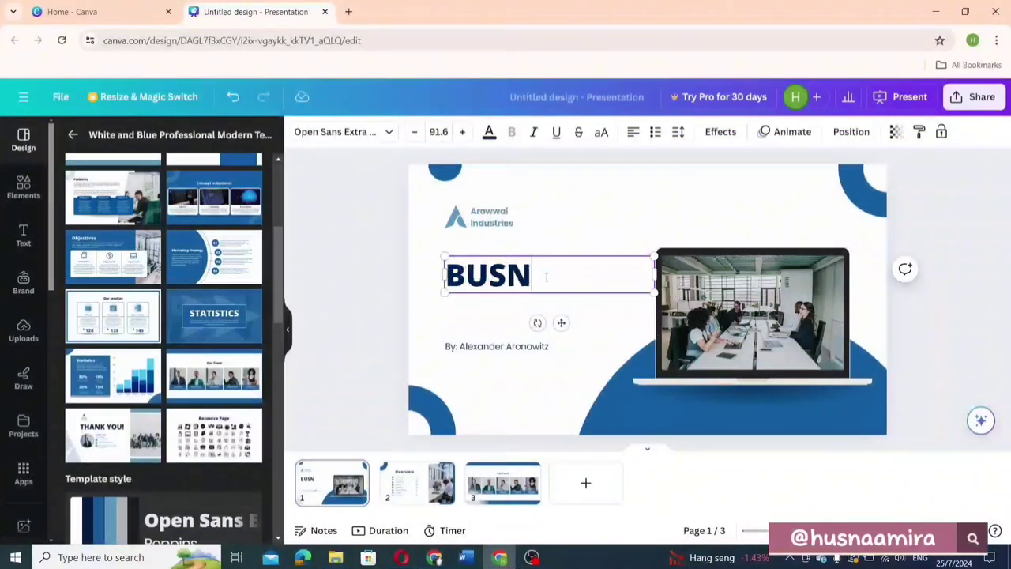
pyautogui.press('BackSpace')
pyautogui.write('INESS')
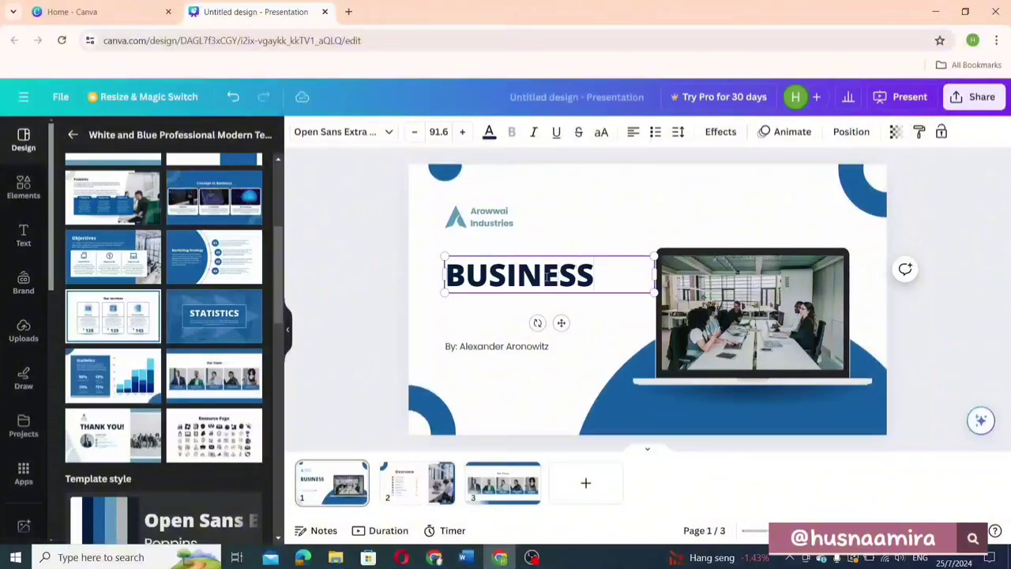
pyautogui.write(' MANAGEMNET')
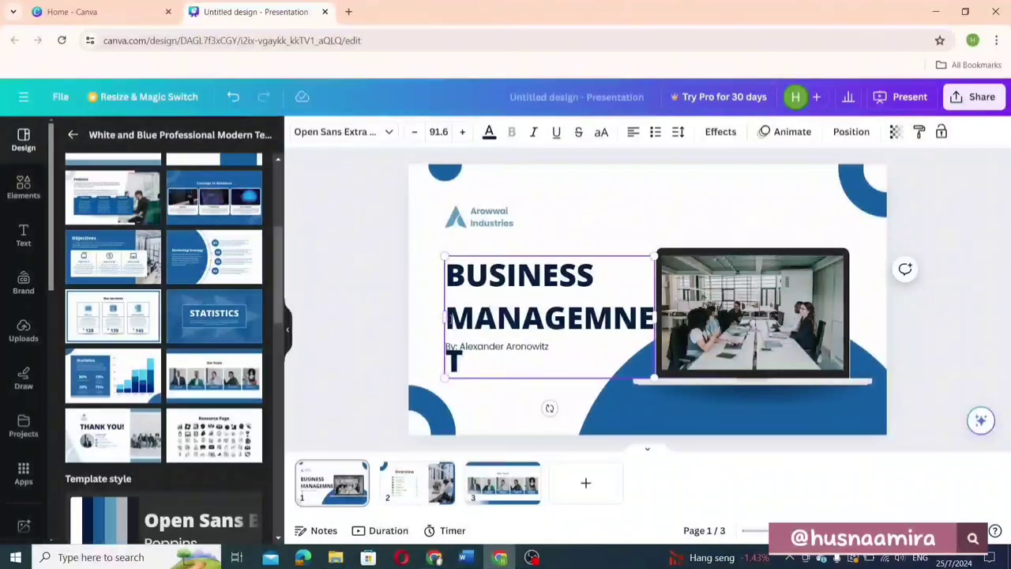
pyautogui.moveTo(443, 317); pyautogui.dragTo(406, 317)
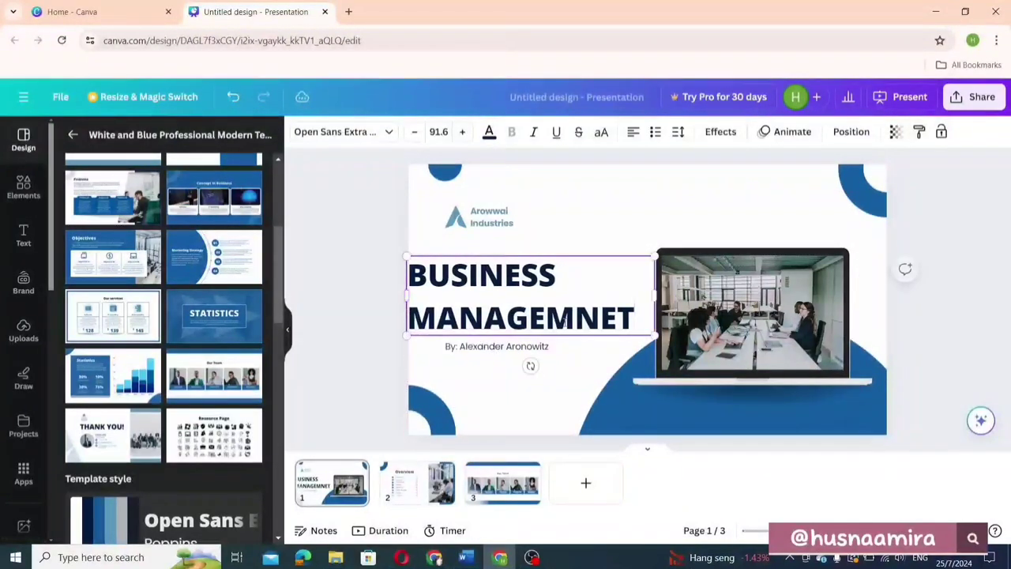
pyautogui.click(599, 315)
pyautogui.press('BackSpace')
pyautogui.write('EN')
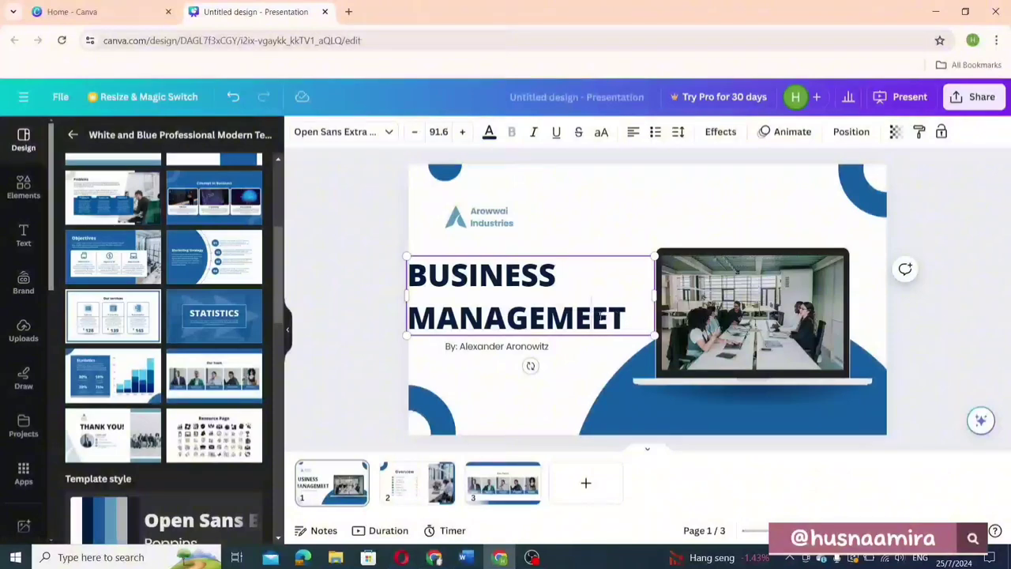
pyautogui.press('Delete')
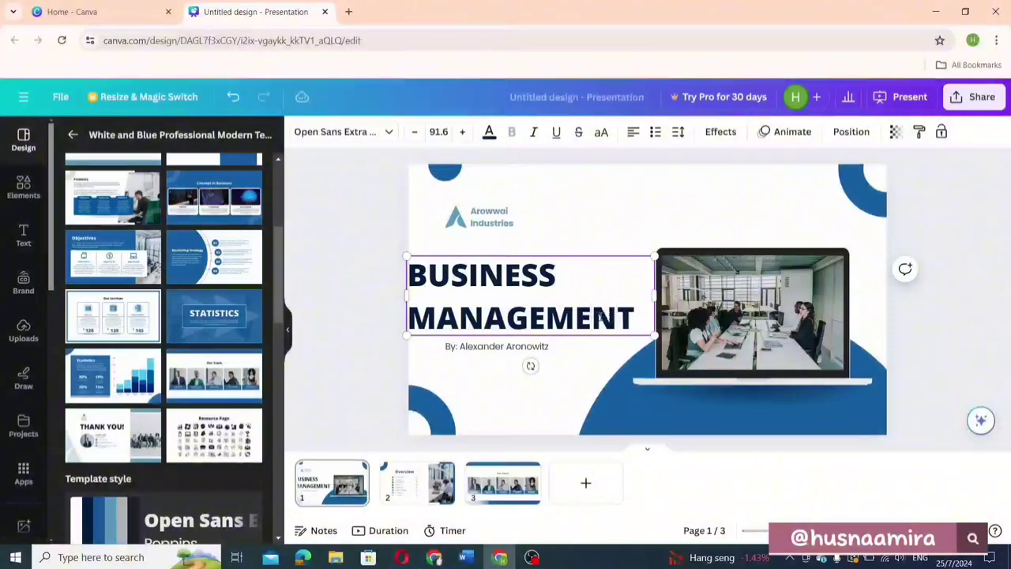
# Replace the template author's name after 'By:' with the presenter's own name
pyautogui.click(476, 347)
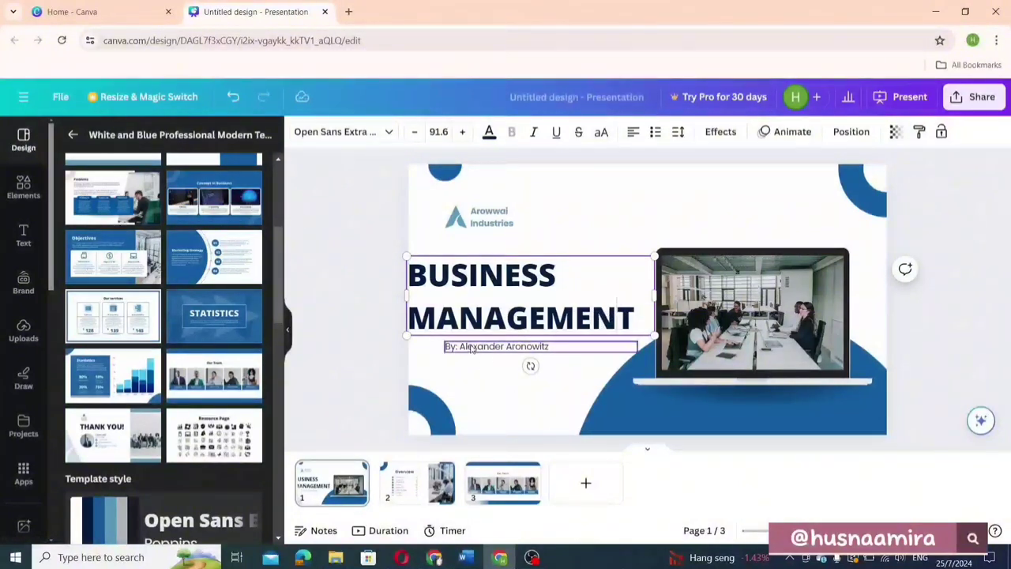
pyautogui.doubleClick(476, 347)
pyautogui.moveTo(459, 346); pyautogui.dragTo(550, 346)
pyautogui.press('BackSpace')
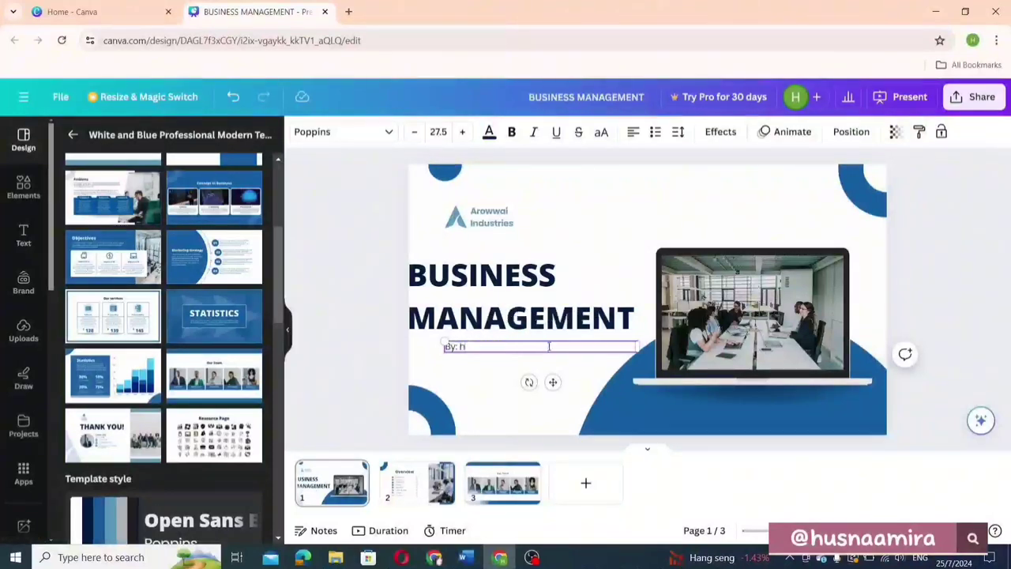
pyautogui.write('Husna Amir')
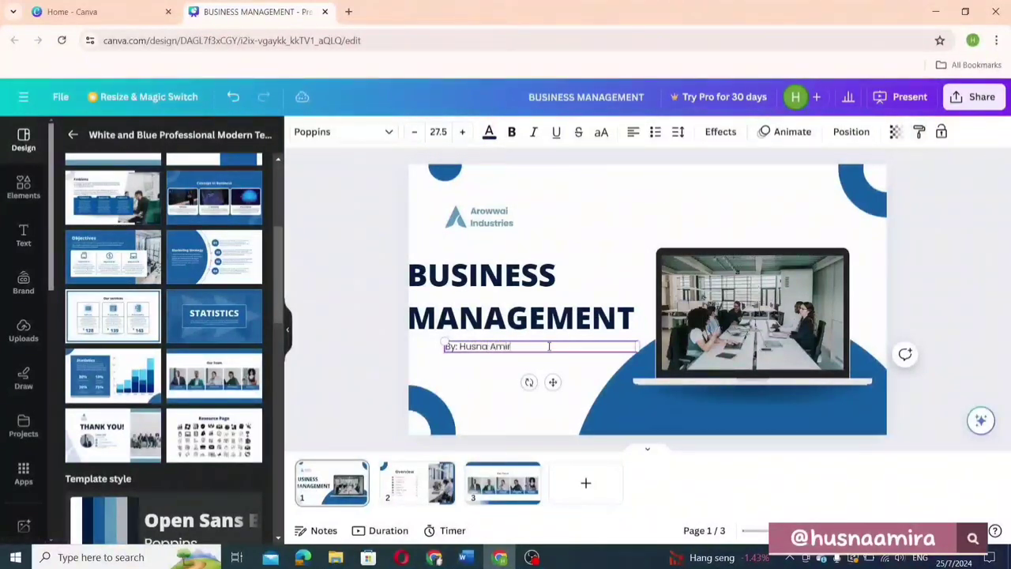
pyautogui.write('a')
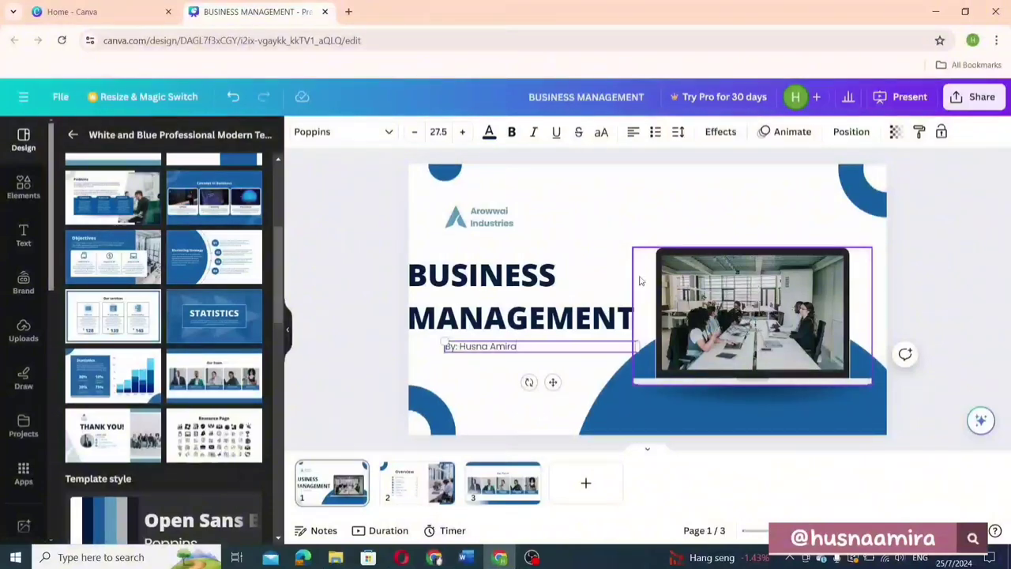
# Fill the laptop screen with a desk photo from an Elements photo search for 'busines'
pyautogui.click(23, 188)
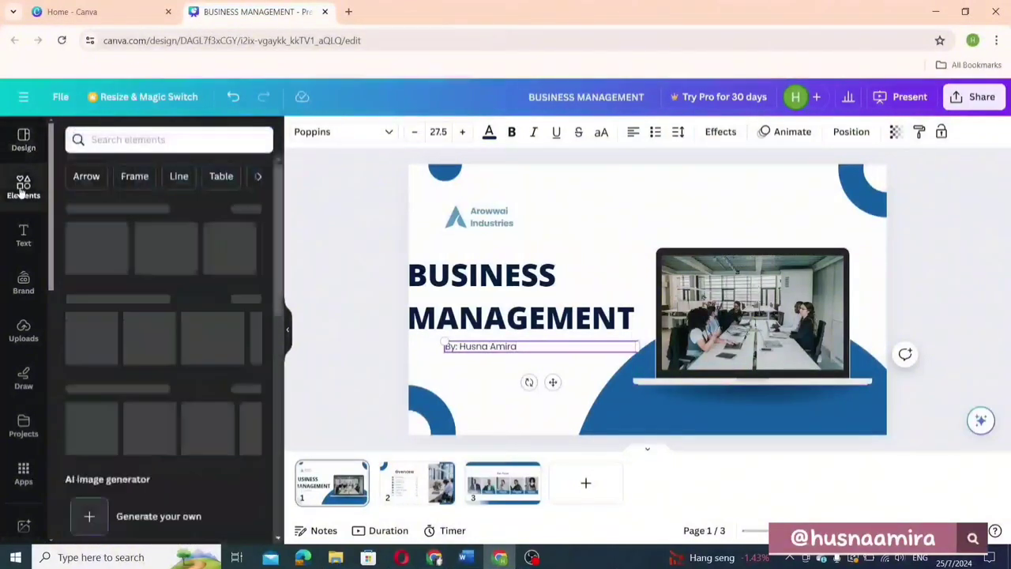
pyautogui.click(130, 139)
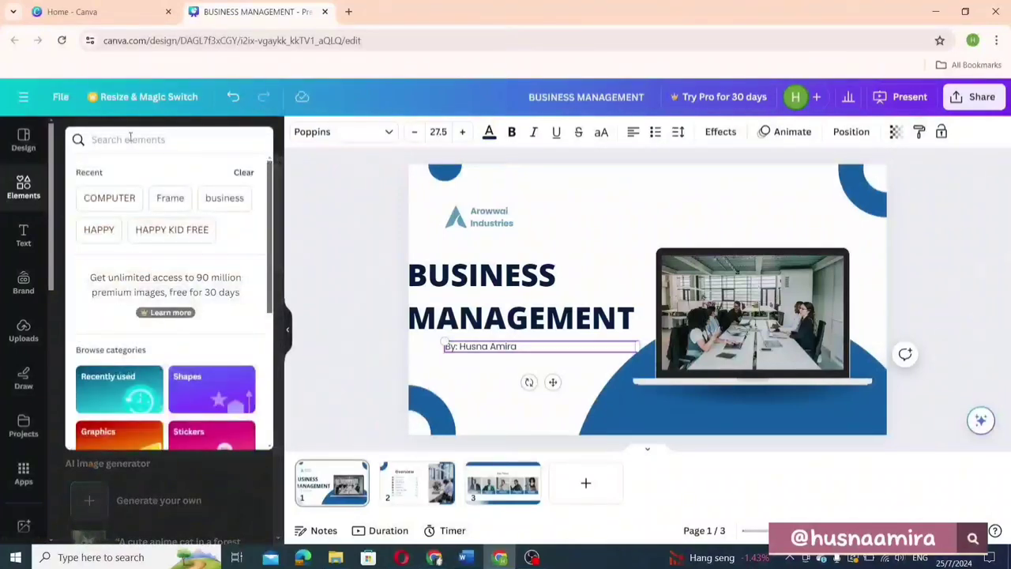
pyautogui.write('business')
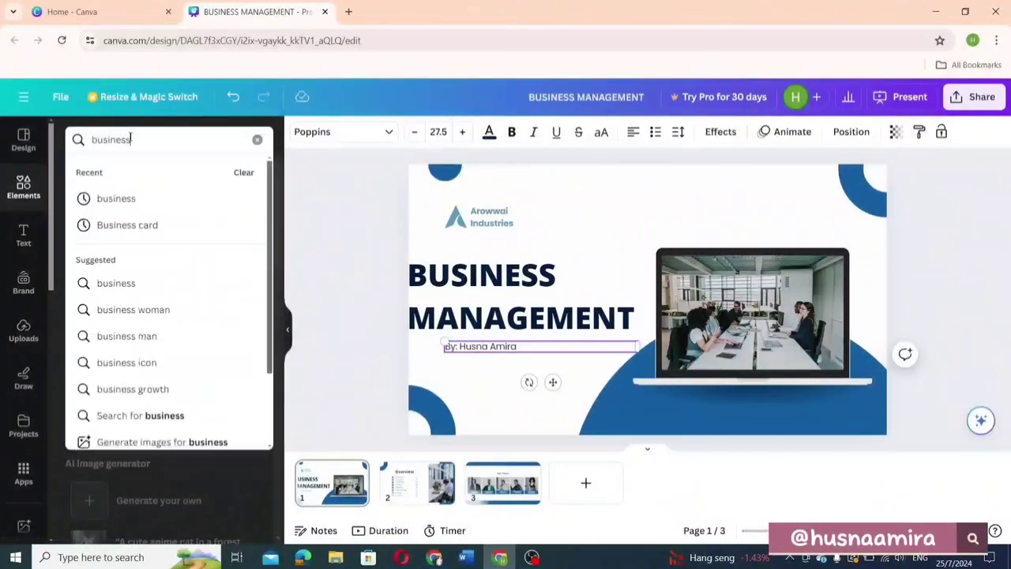
pyautogui.press('Return')
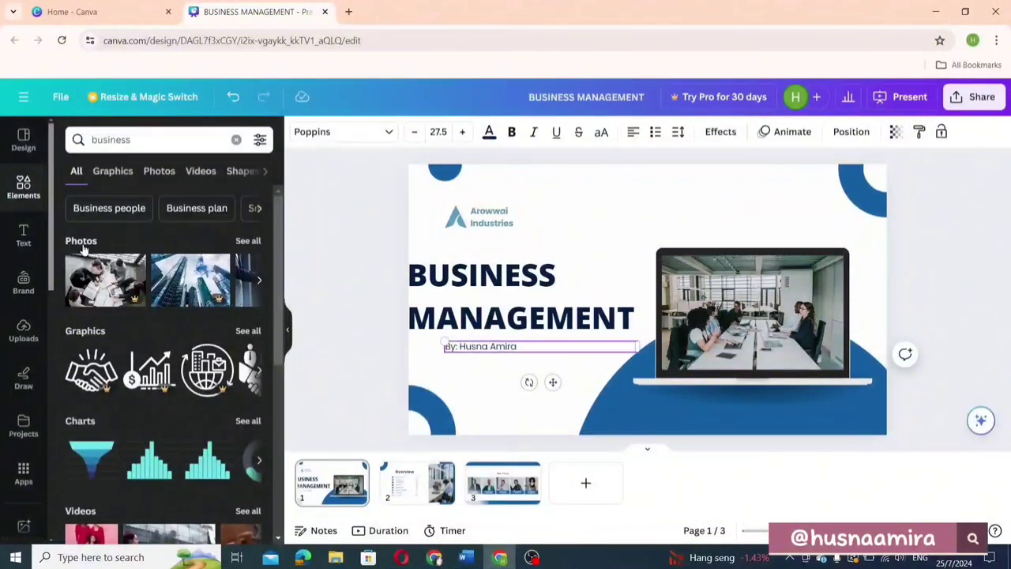
pyautogui.click(159, 181)
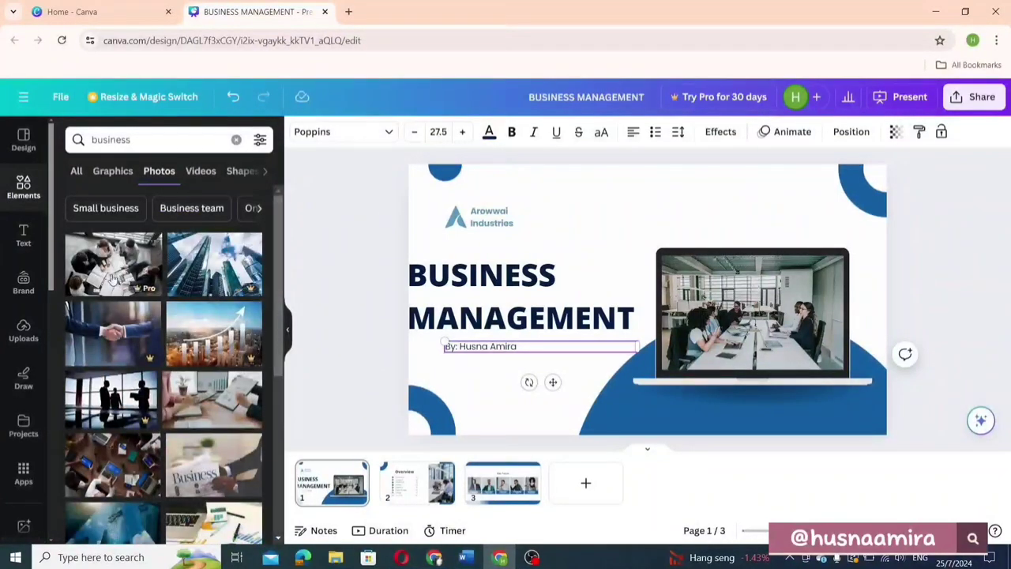
pyautogui.scroll(-2, 205, 333)
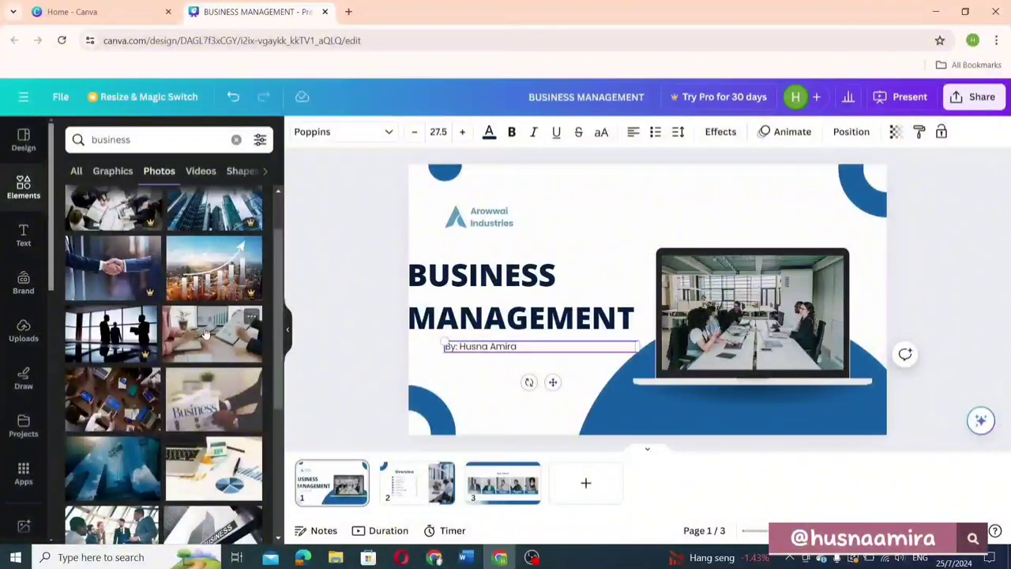
pyautogui.moveTo(206, 334); pyautogui.dragTo(684, 281)
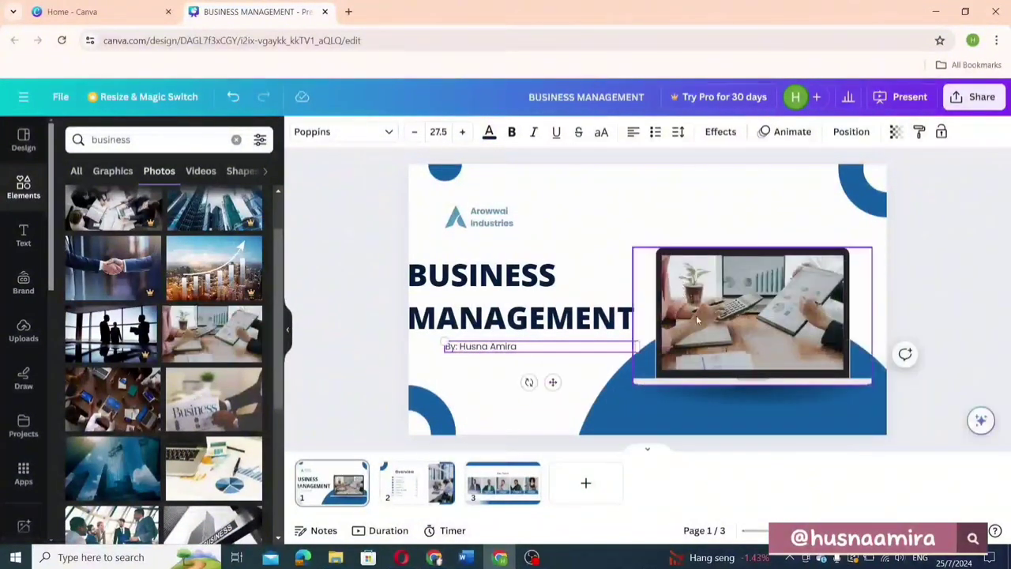
# Delete the Arowwai Industries name text and its logo icon
pyautogui.click(493, 222)
pyautogui.click(544, 174)
pyautogui.click(455, 217)
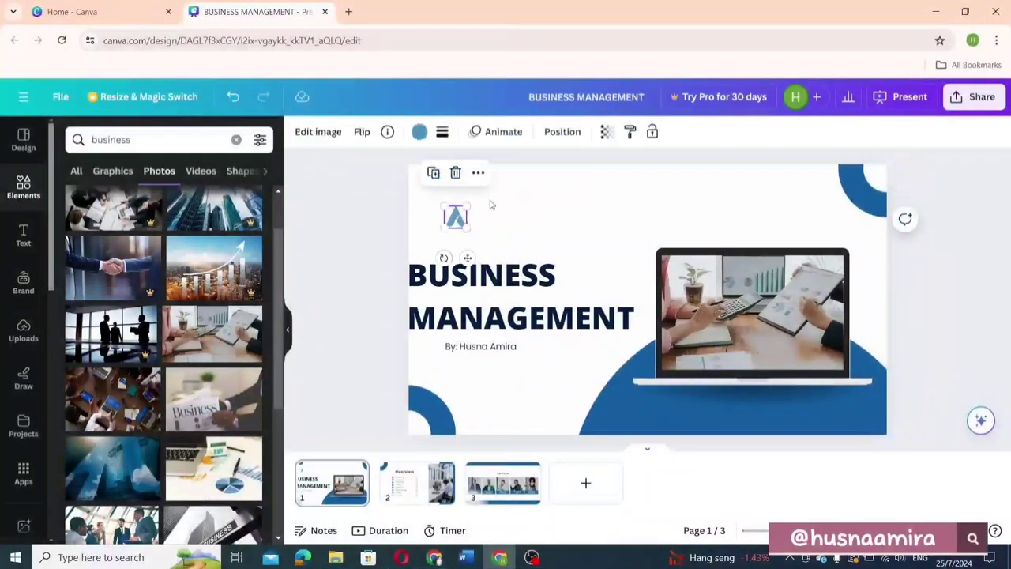
pyautogui.click(455, 178)
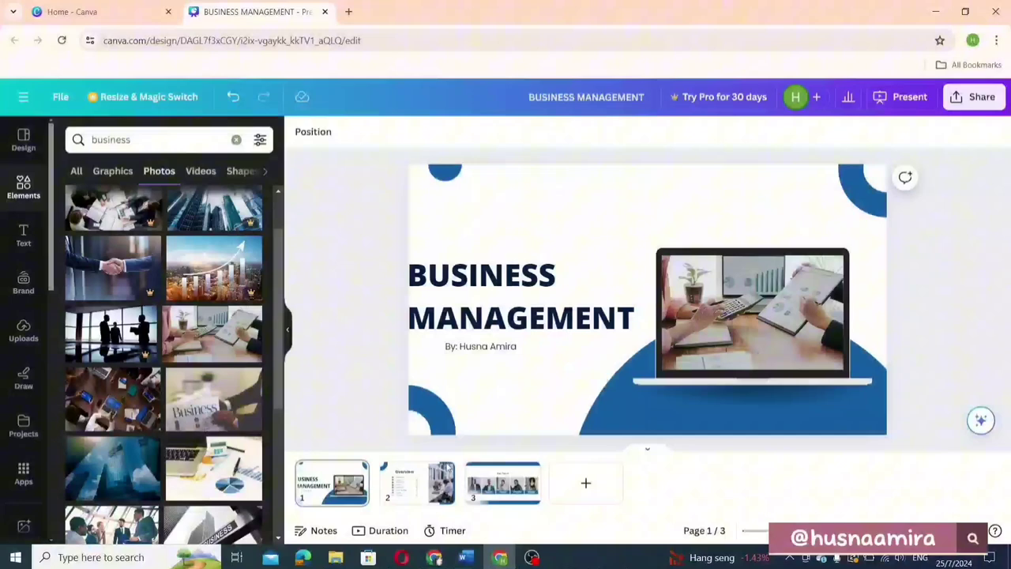
# On the Overview slide, change the first agenda item from 'Introduction' to 'Point 1'
pyautogui.click(410, 489)
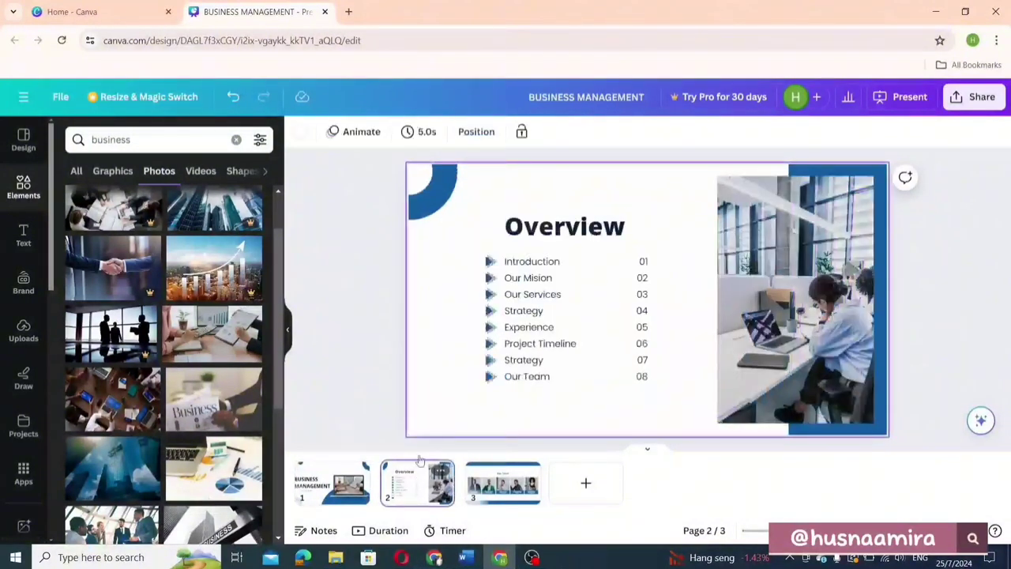
pyautogui.doubleClick(532, 265)
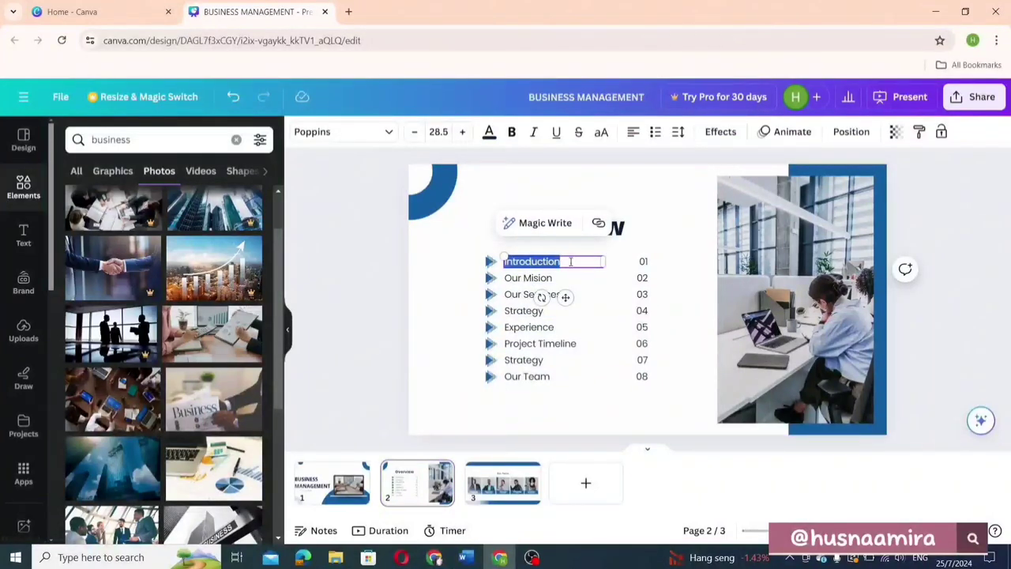
pyautogui.press('BackSpace')
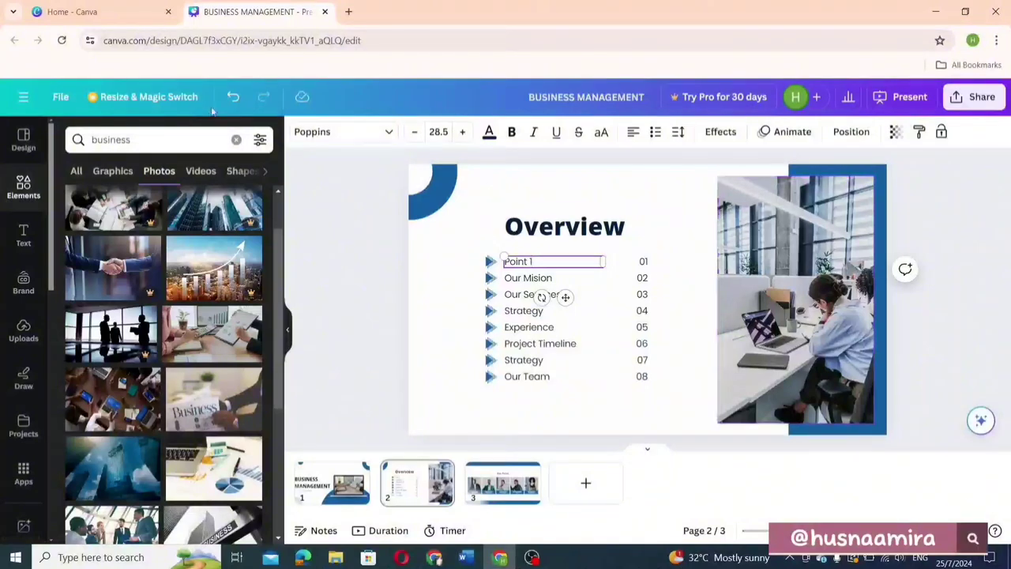
pyautogui.click(23, 233)
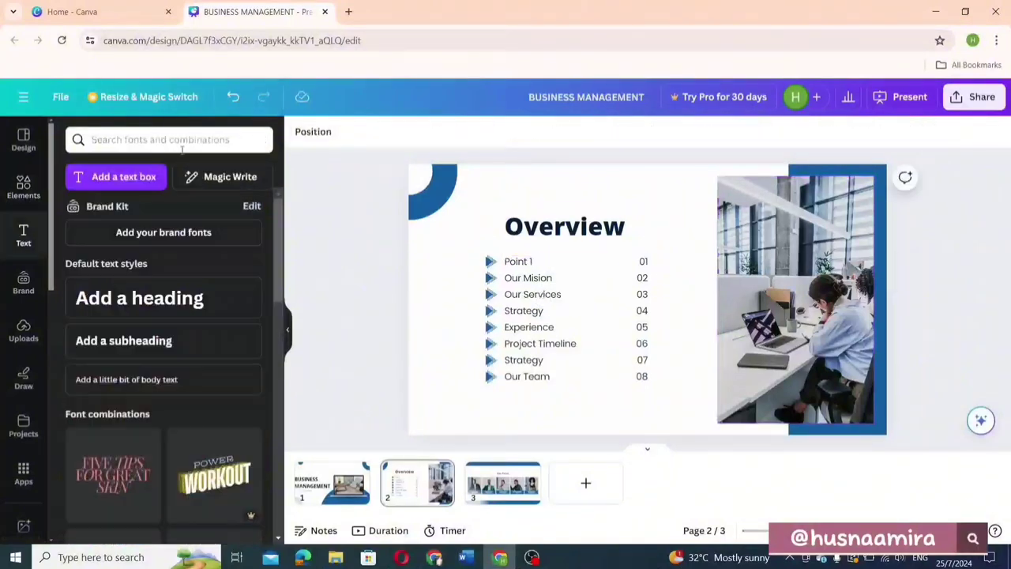
# Add the brush-edged frame from Elements Frames and move it over the office photo
pyautogui.click(24, 188)
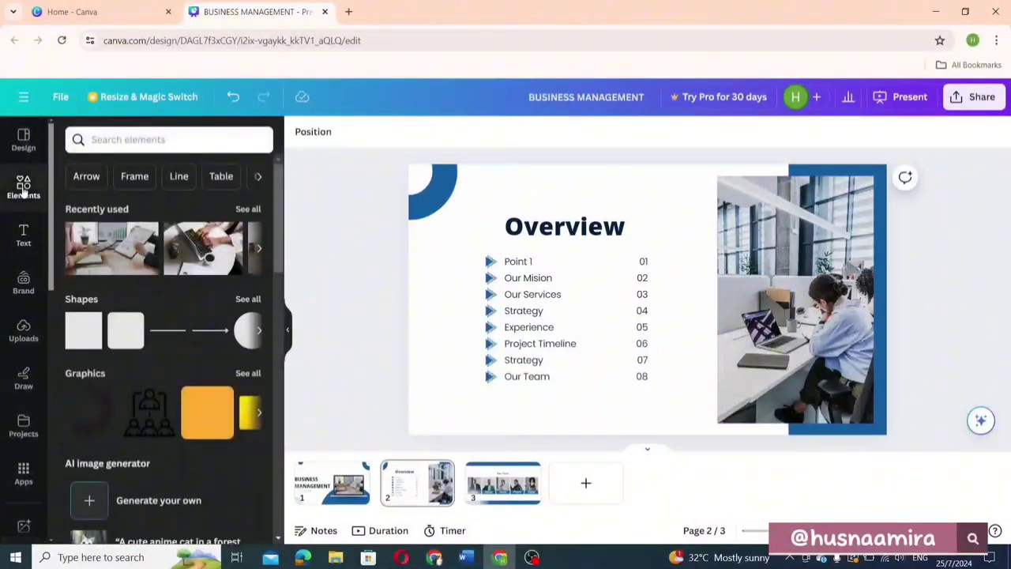
pyautogui.click(136, 179)
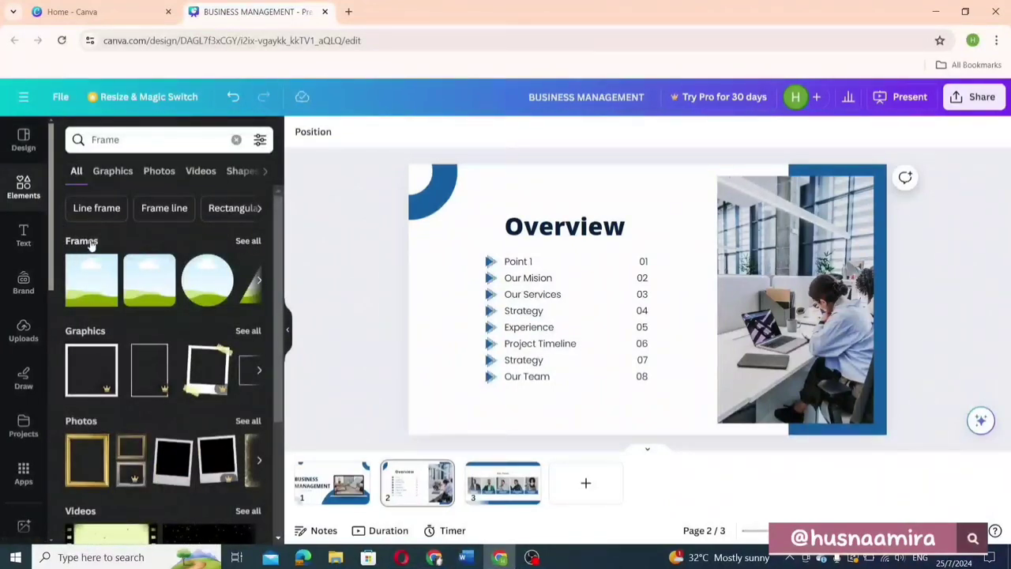
pyautogui.click(248, 241)
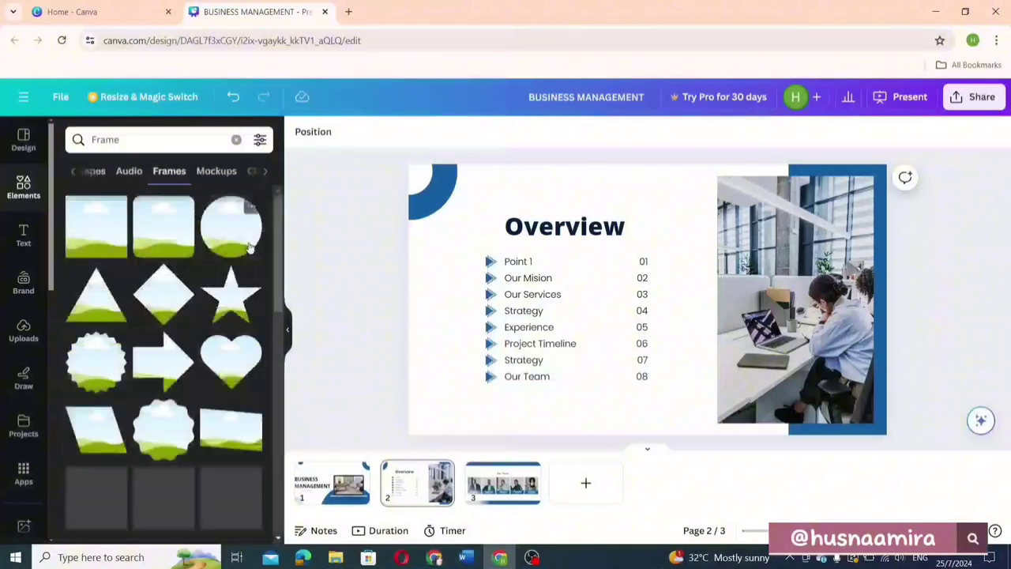
pyautogui.scroll(-1, 278, 270)
pyautogui.moveTo(278, 270); pyautogui.dragTo(277, 423)
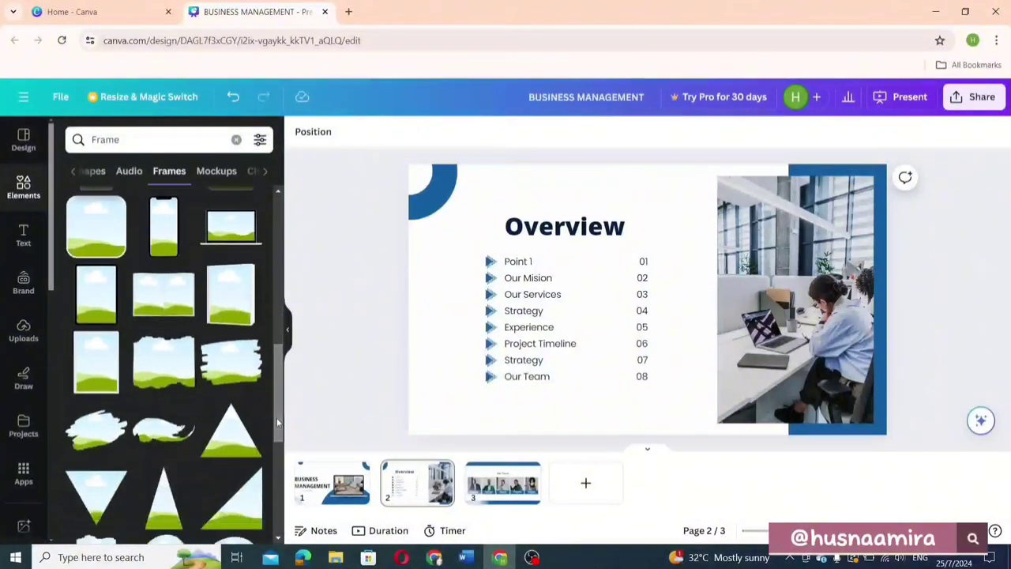
pyautogui.click(229, 361)
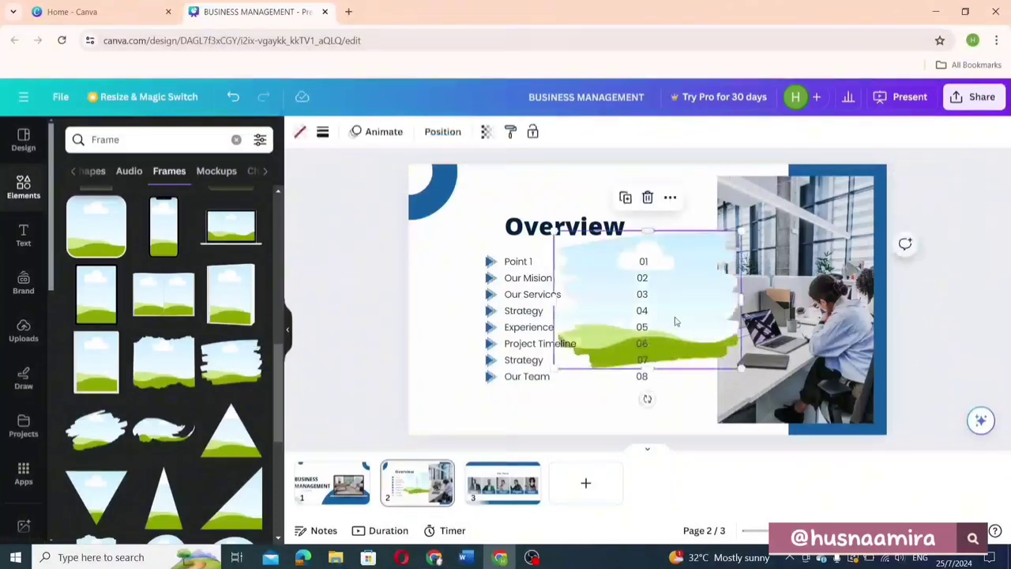
pyautogui.moveTo(675, 322)
pyautogui.mouseDown()
pyautogui.moveTo(810, 300)
pyautogui.moveTo(818, 331)
pyautogui.mouseUp()
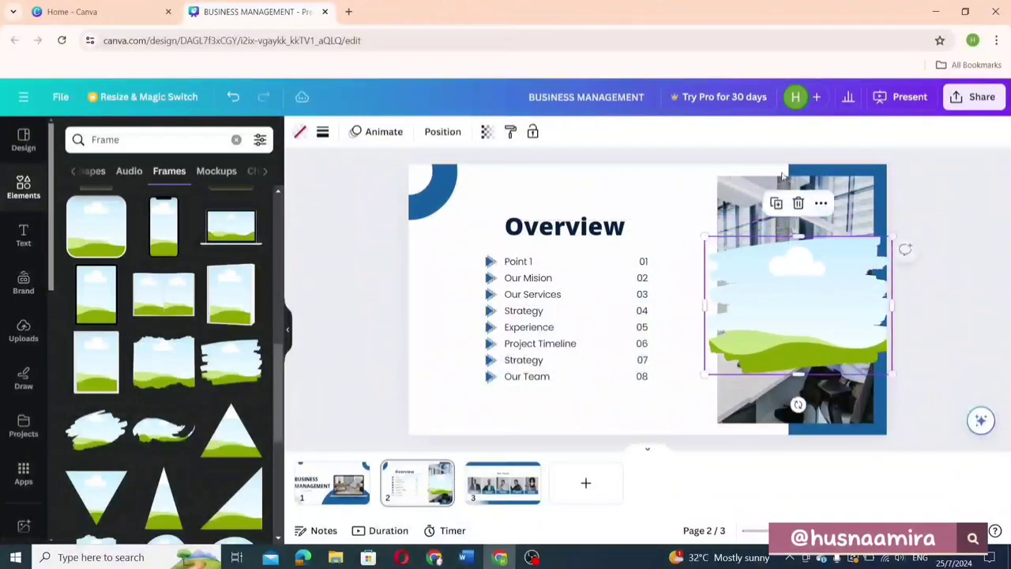
# Delete the office photo and stretch the frame to fill the slide's right side
pyautogui.click(735, 196)
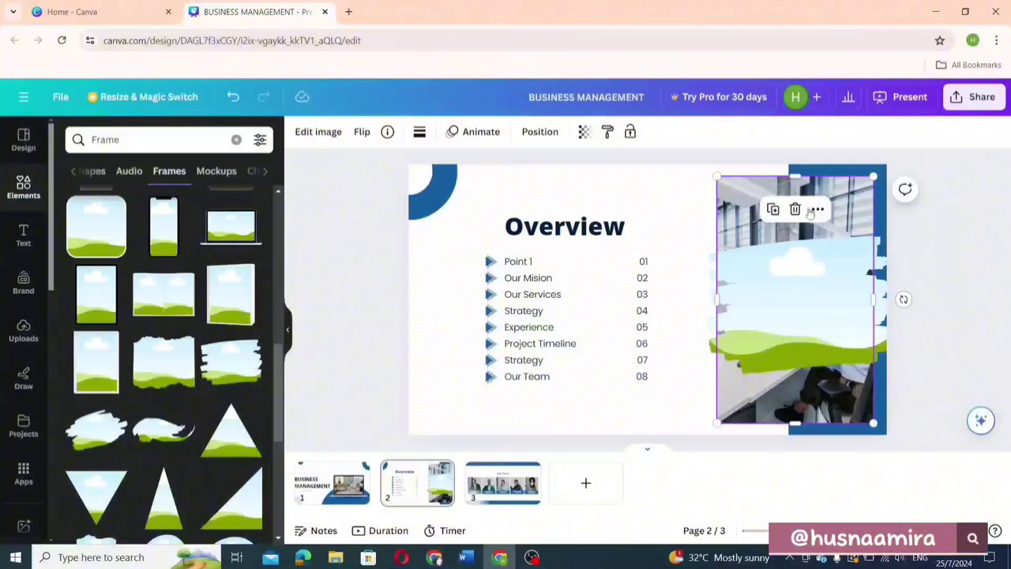
pyautogui.click(794, 208)
pyautogui.click(797, 275)
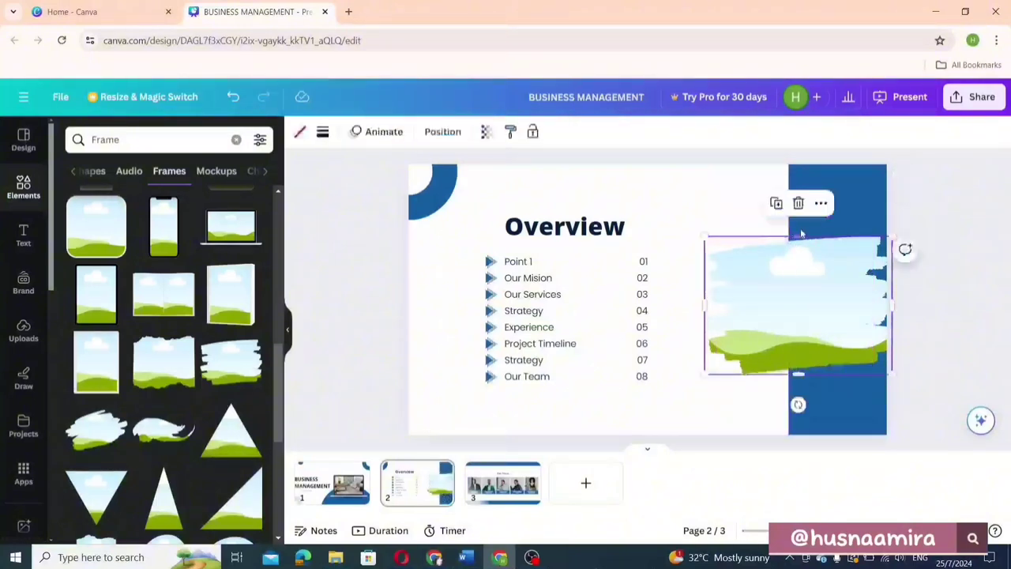
pyautogui.moveTo(798, 237); pyautogui.dragTo(797, 187)
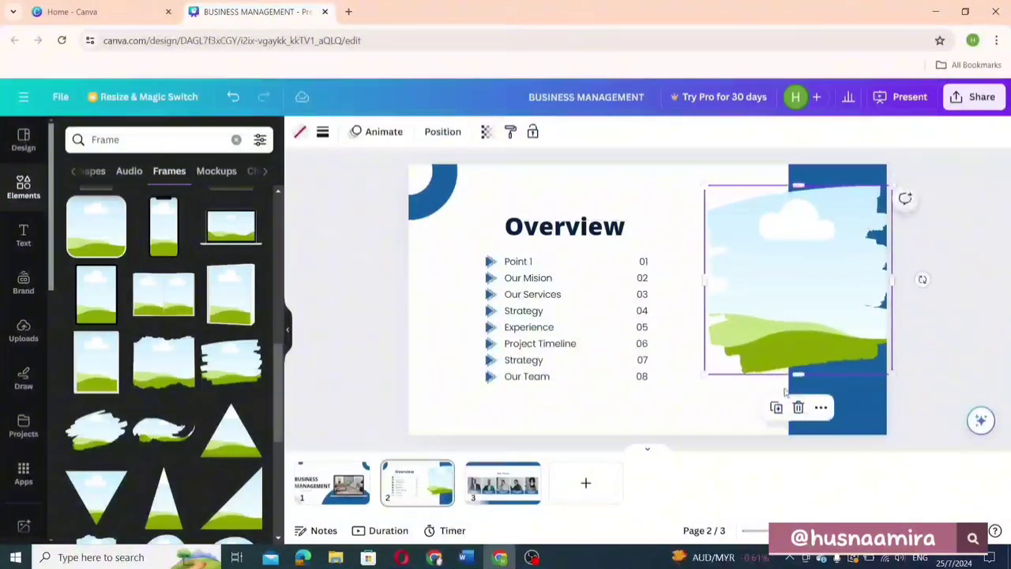
pyautogui.moveTo(798, 374); pyautogui.dragTo(798, 442)
pyautogui.moveTo(783, 302); pyautogui.dragTo(766, 294)
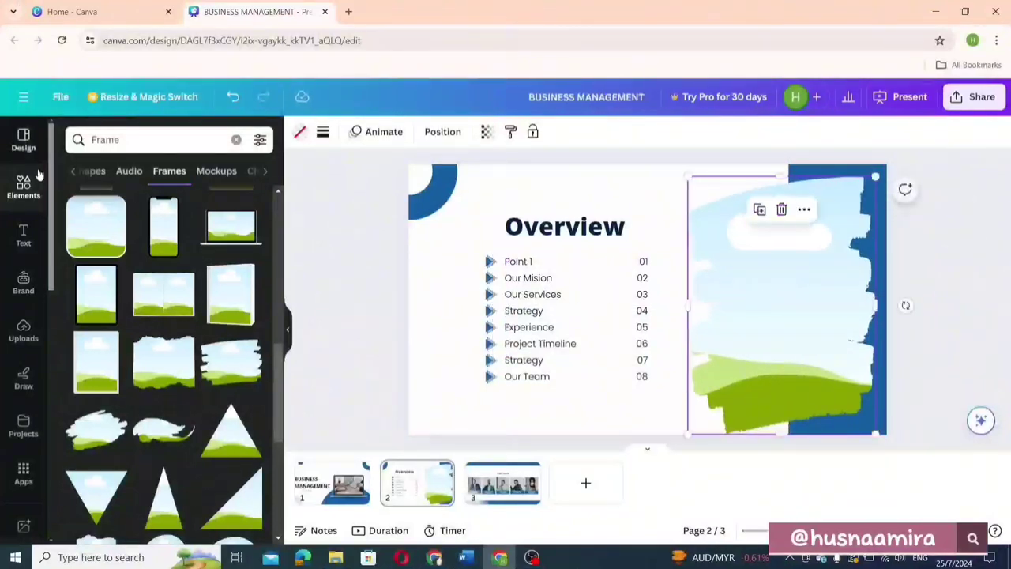
pyautogui.click(126, 139)
# Search Elements photos for 'computer' and drop a hands-typing-on-laptop photo into the frame
pyautogui.doubleClick(126, 140)
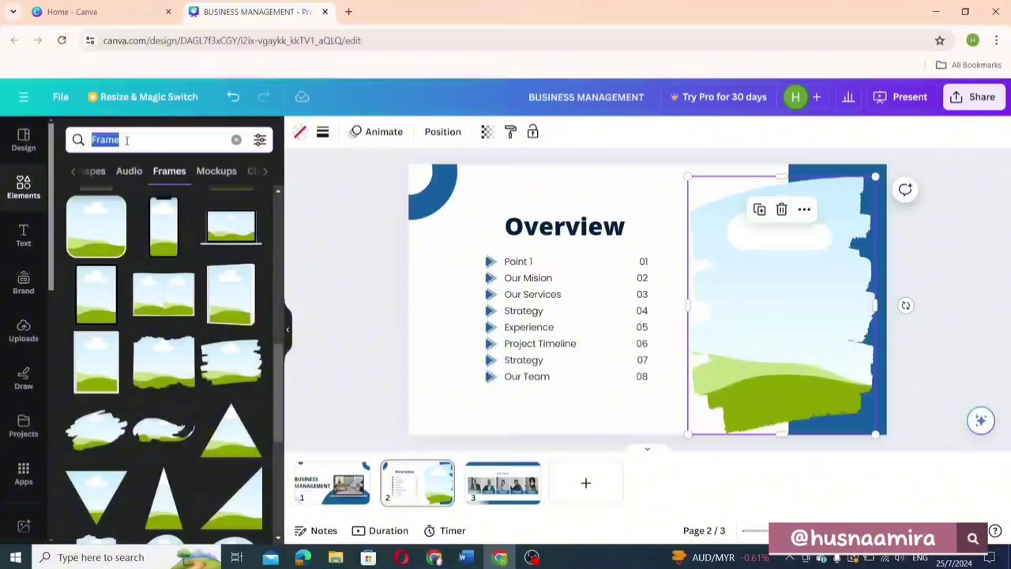
pyautogui.write('c')
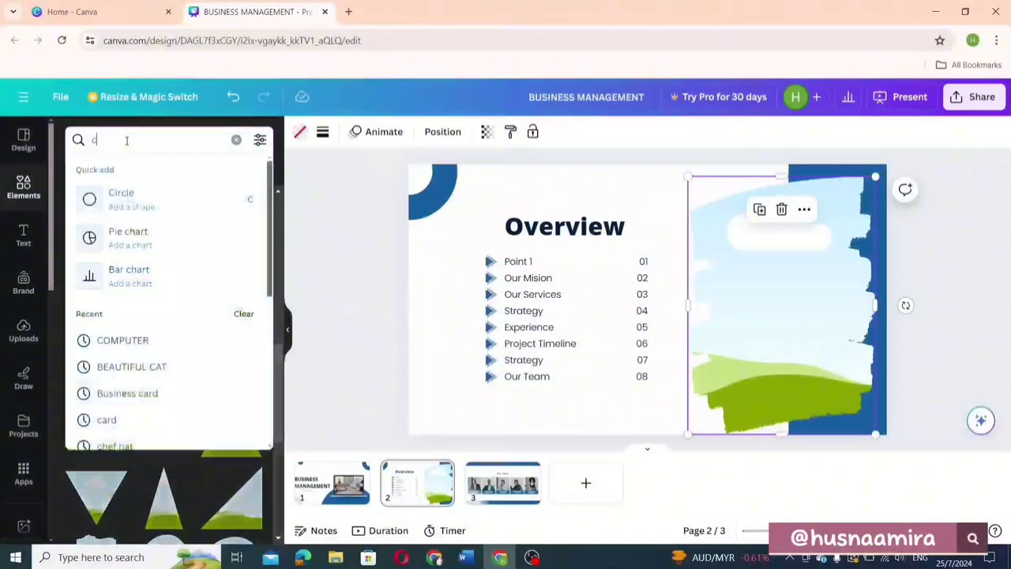
pyautogui.write('omputer')
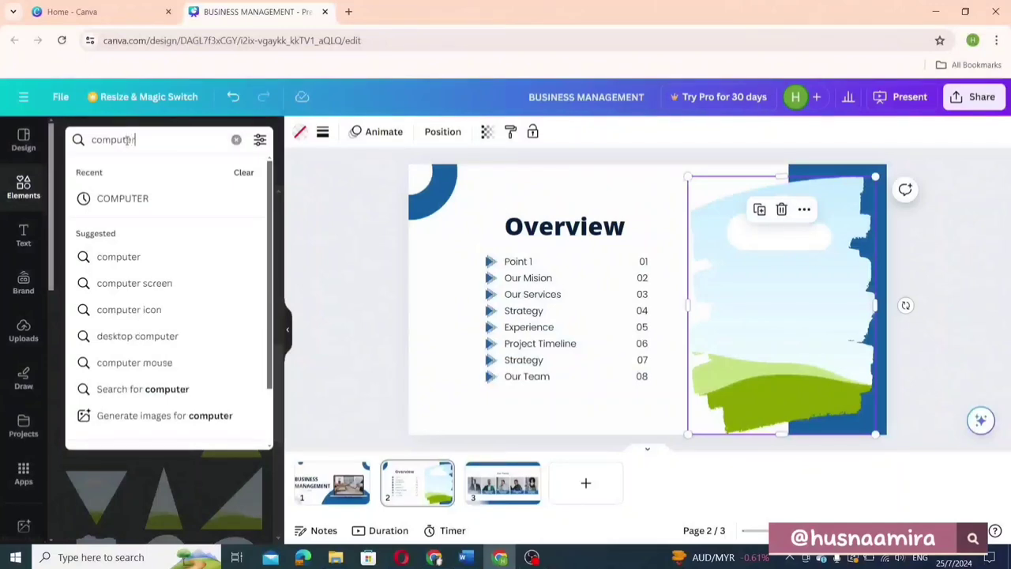
pyautogui.press('Return')
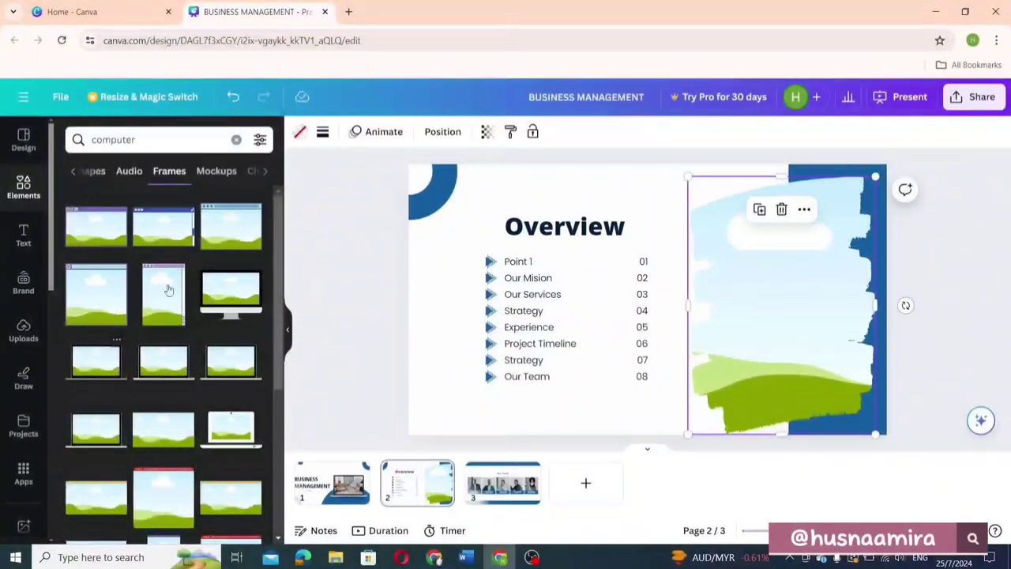
pyautogui.click(72, 171)
pyautogui.click(72, 171)
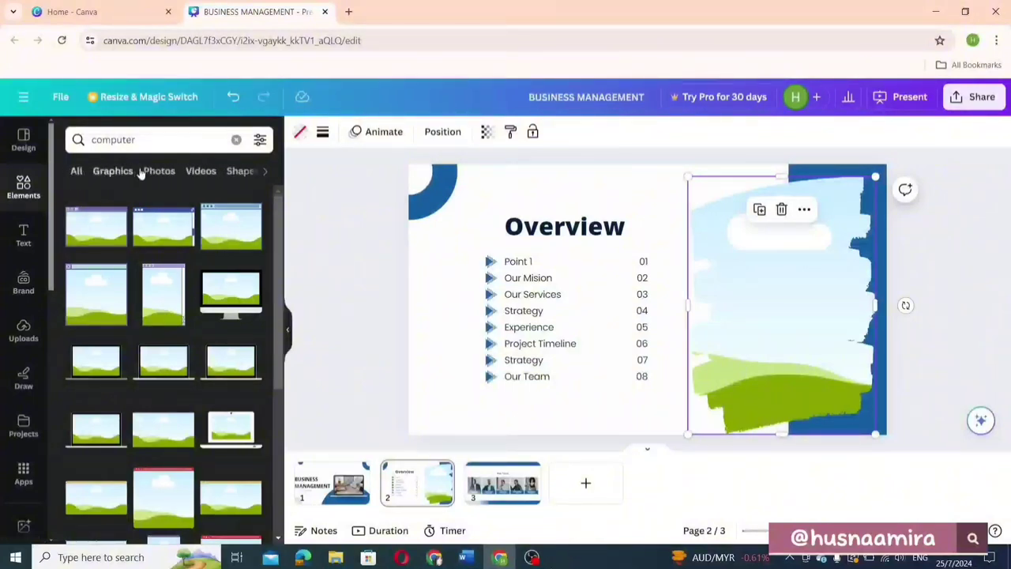
pyautogui.click(159, 171)
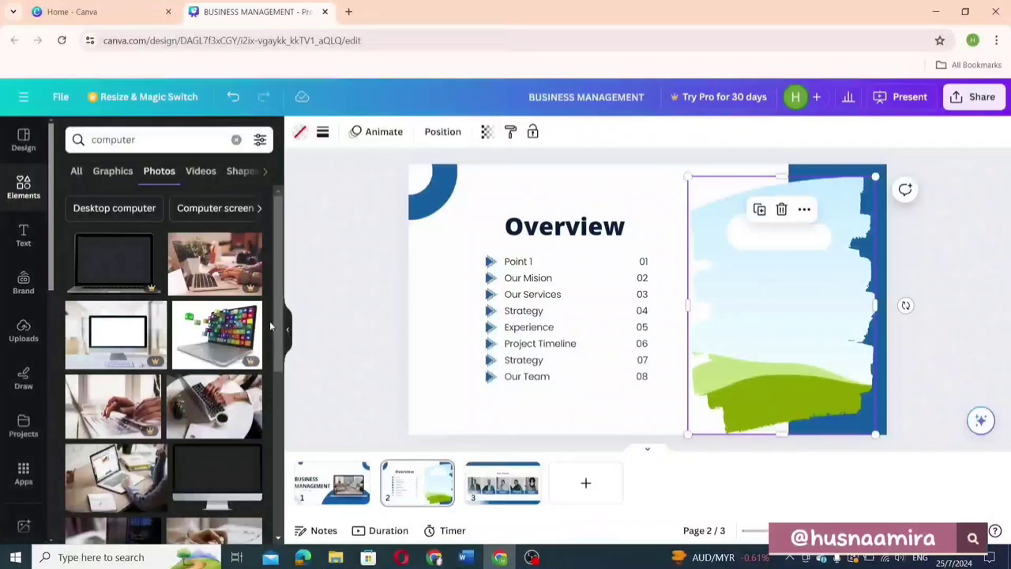
pyautogui.moveTo(270, 325); pyautogui.dragTo(271, 430)
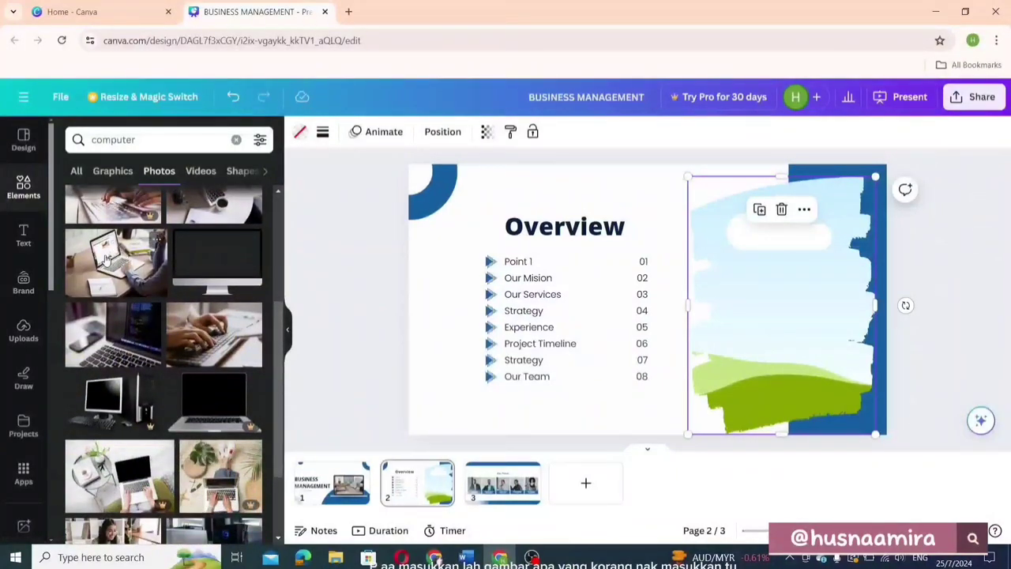
pyautogui.moveTo(106, 259); pyautogui.dragTo(782, 308)
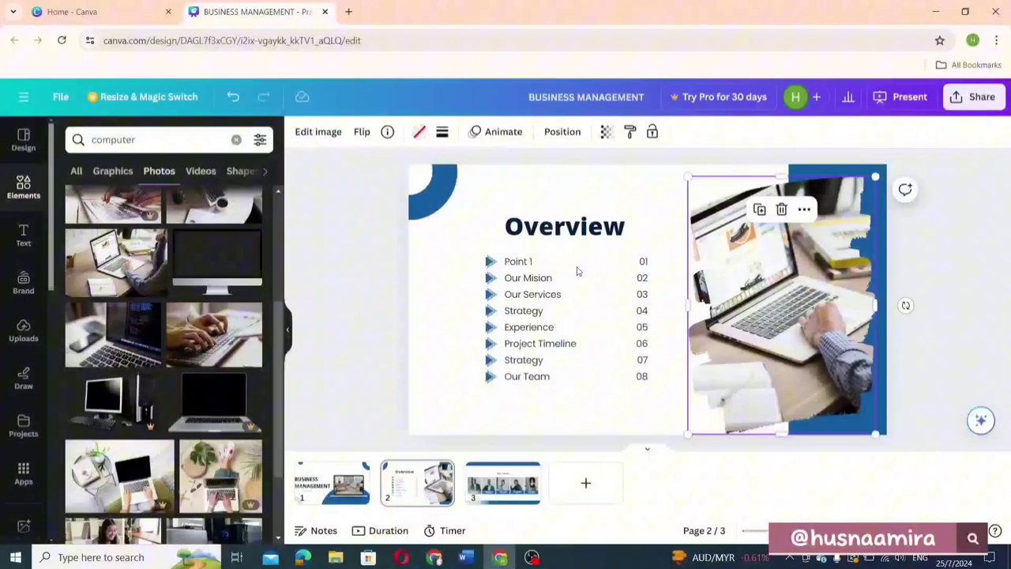
pyautogui.doubleClick(784, 279)
pyautogui.click(330, 260)
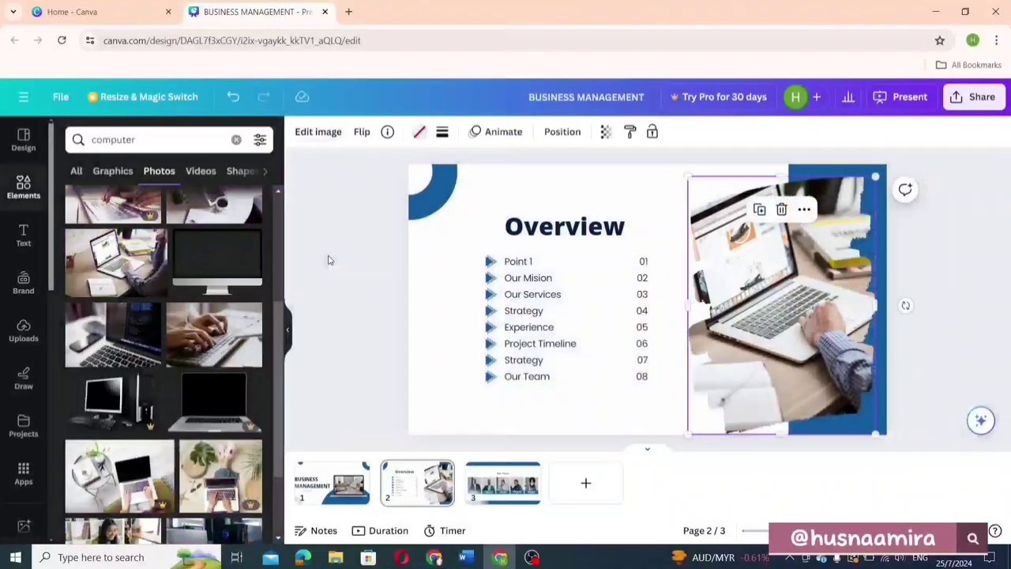
# Shift the laptop photo inside its frame so the laptop sits more centrally
pyautogui.doubleClick(758, 280)
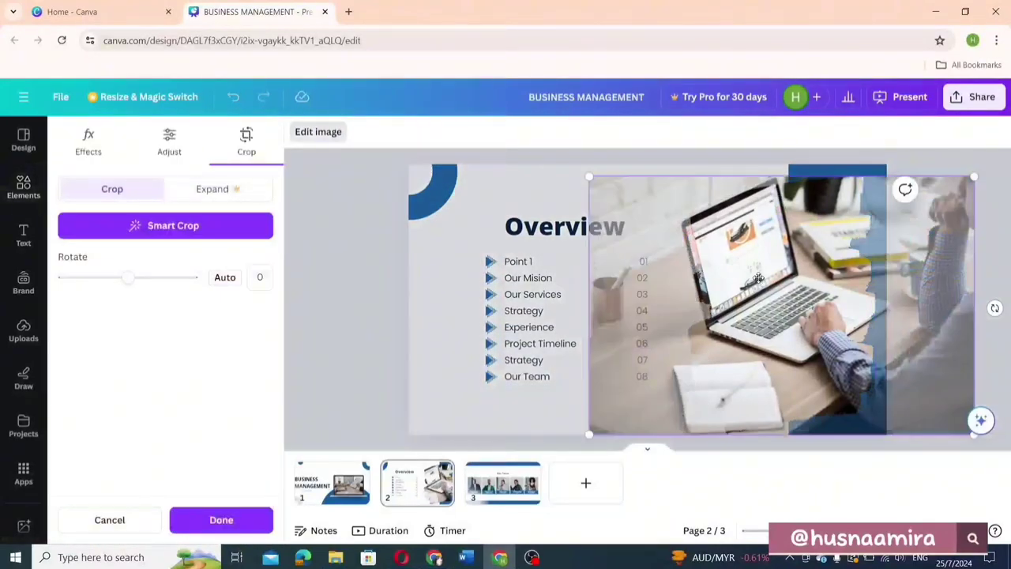
pyautogui.moveTo(784, 282)
pyautogui.mouseDown()
pyautogui.moveTo(812, 283)
pyautogui.moveTo(784, 293)
pyautogui.mouseUp()
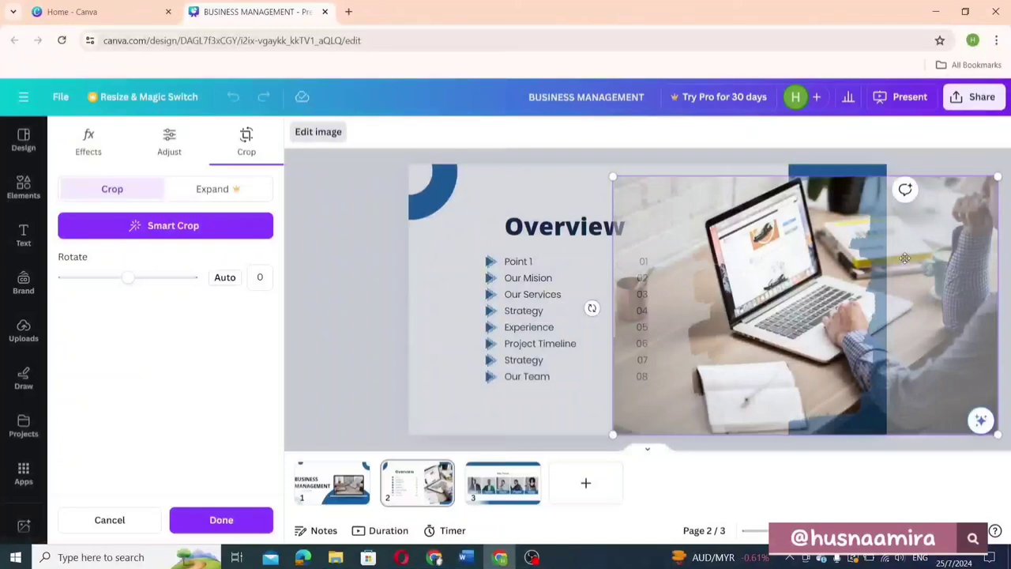
pyautogui.moveTo(805, 296); pyautogui.dragTo(799, 296)
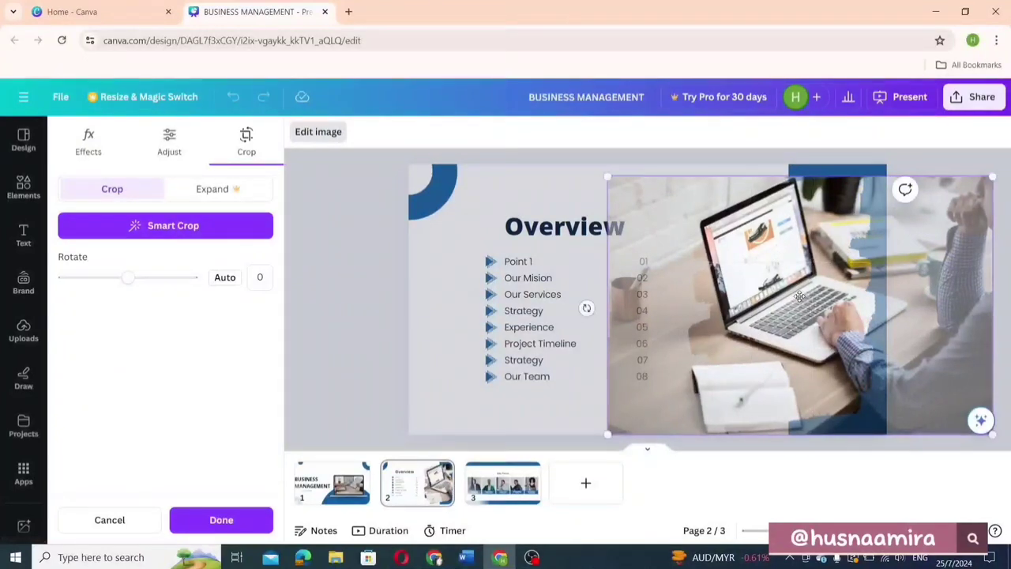
pyautogui.click(365, 265)
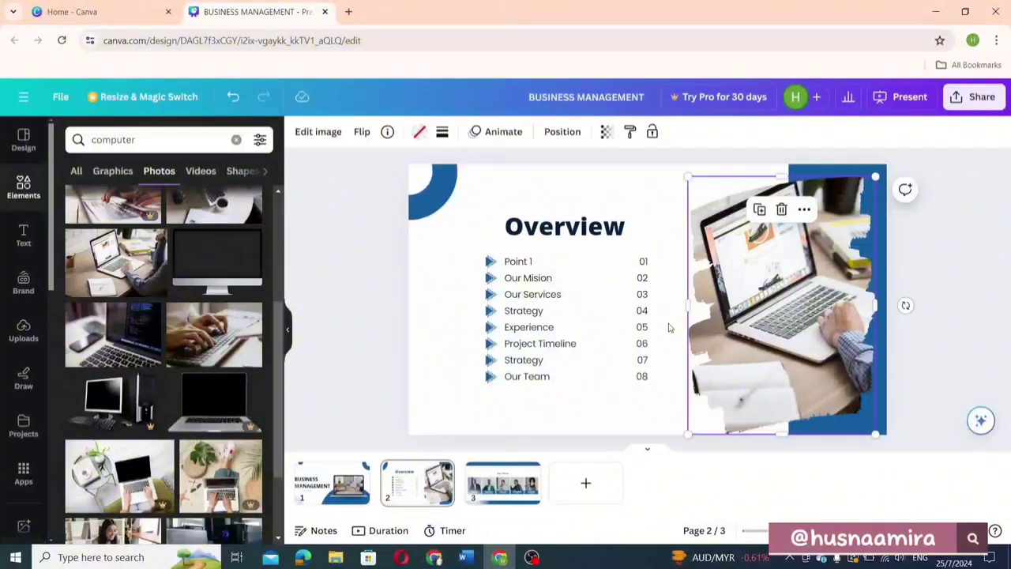
# On the Our Team slide, delete the fourth and fifth team cards
pyautogui.click(489, 495)
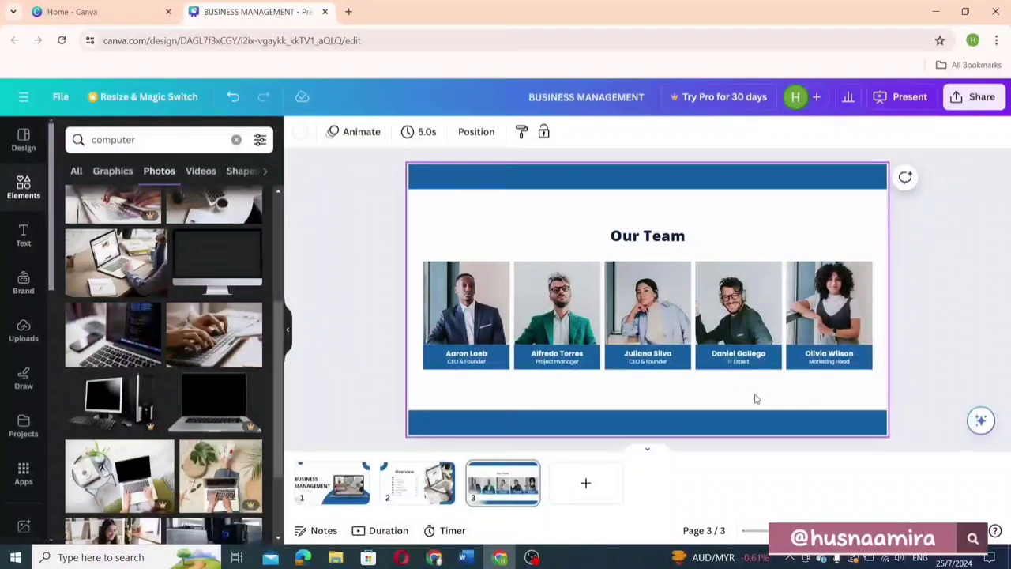
pyautogui.moveTo(752, 407); pyautogui.dragTo(813, 248)
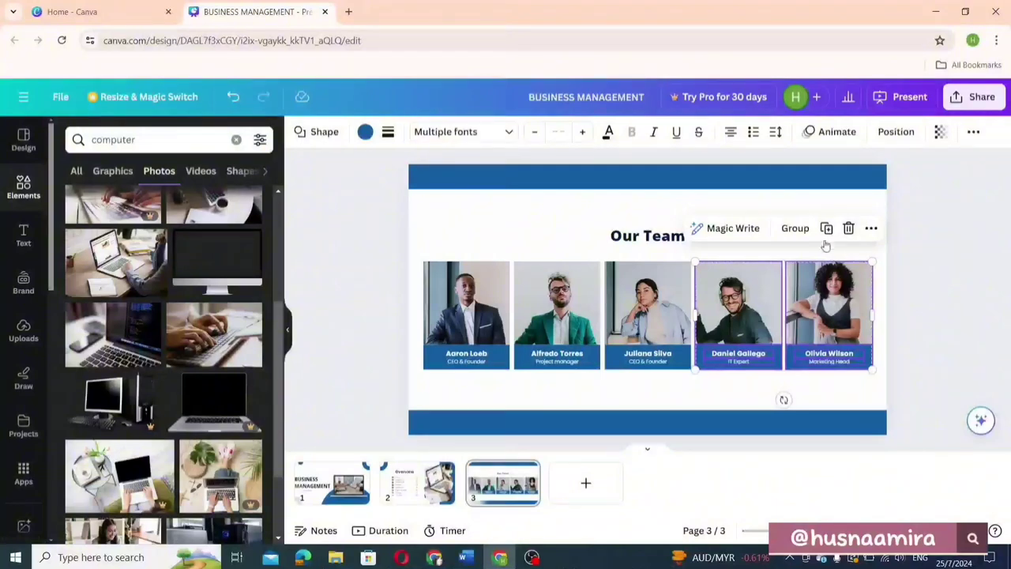
pyautogui.click(847, 230)
pyautogui.click(384, 260)
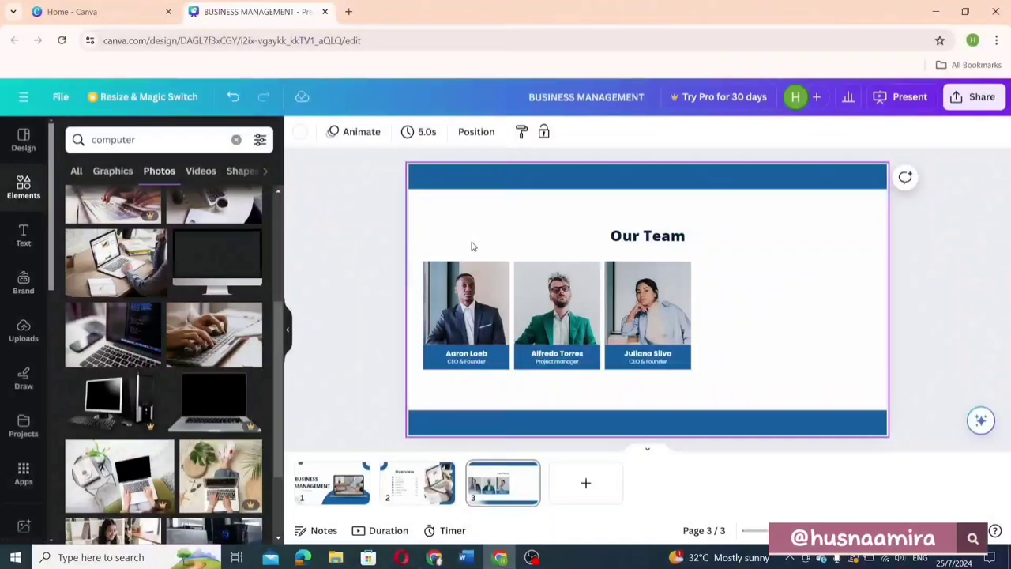
# Group each of the three remaining cards' photo and labels together
pyautogui.moveTo(467, 235); pyautogui.dragTo(467, 310)
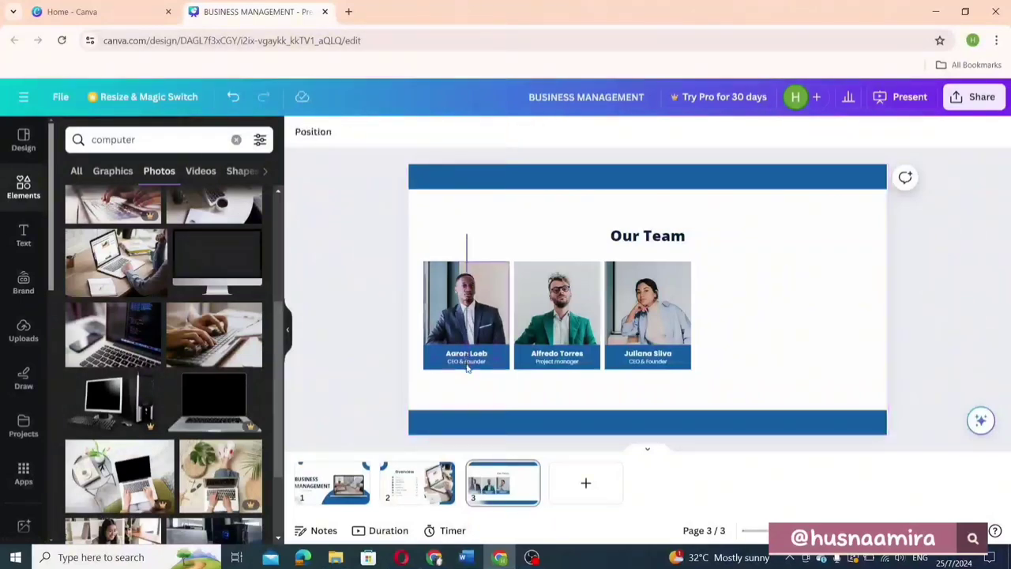
pyautogui.moveTo(467, 367); pyautogui.dragTo(466, 383)
pyautogui.click(477, 229)
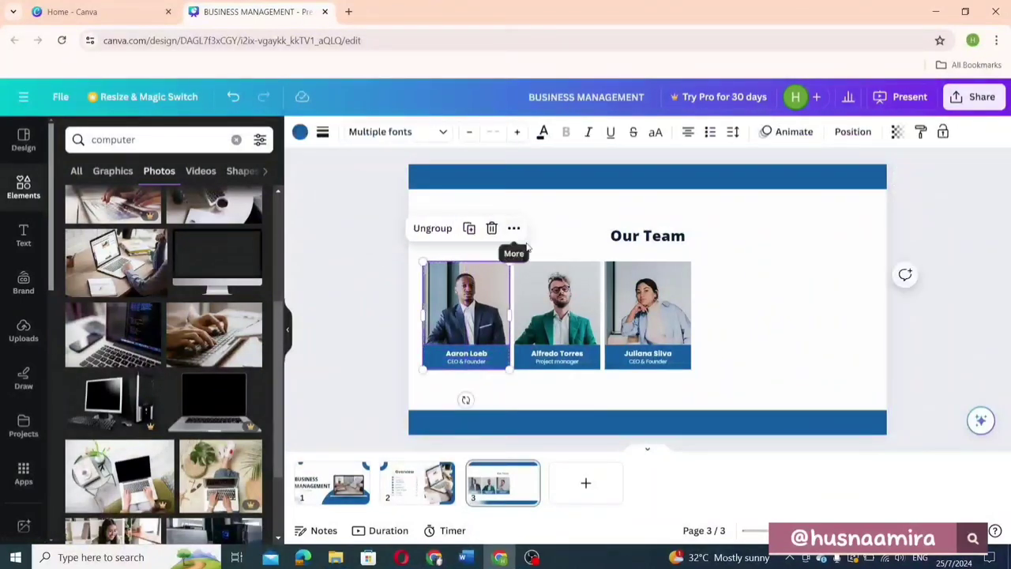
pyautogui.click(565, 370)
pyautogui.moveTo(564, 379); pyautogui.dragTo(564, 380)
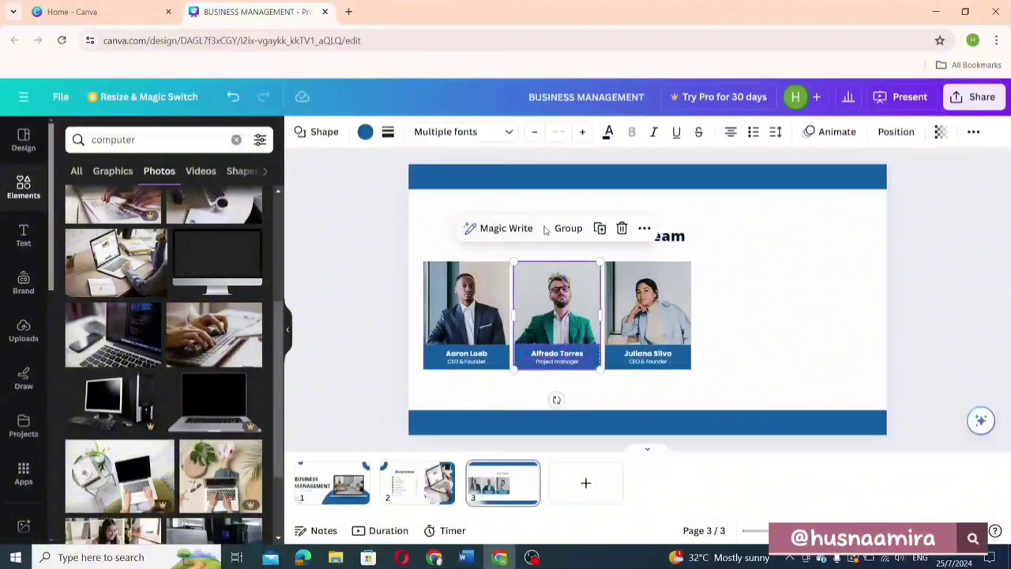
pyautogui.click(569, 228)
pyautogui.moveTo(626, 251); pyautogui.dragTo(645, 399)
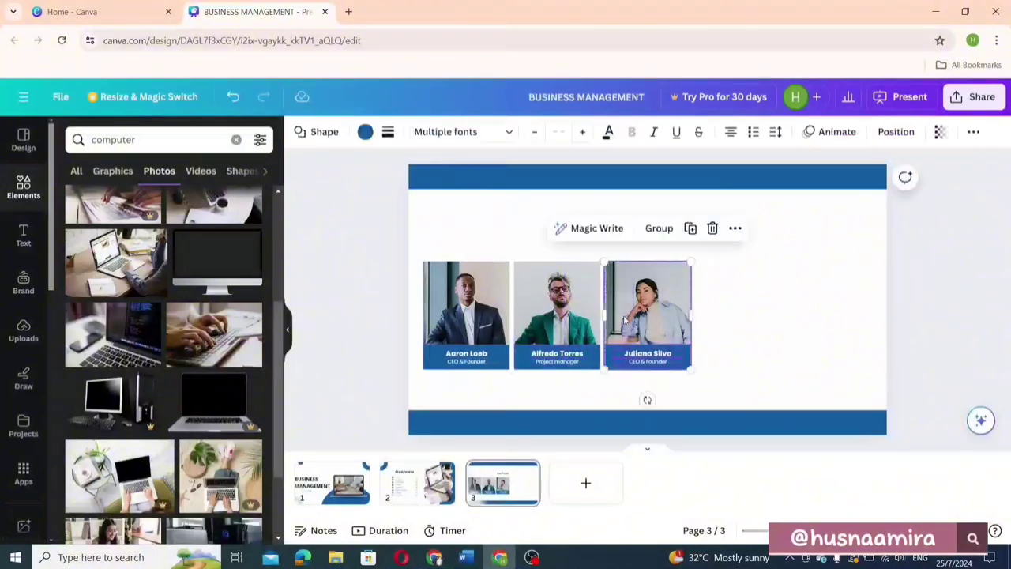
pyautogui.click(655, 229)
pyautogui.click(736, 322)
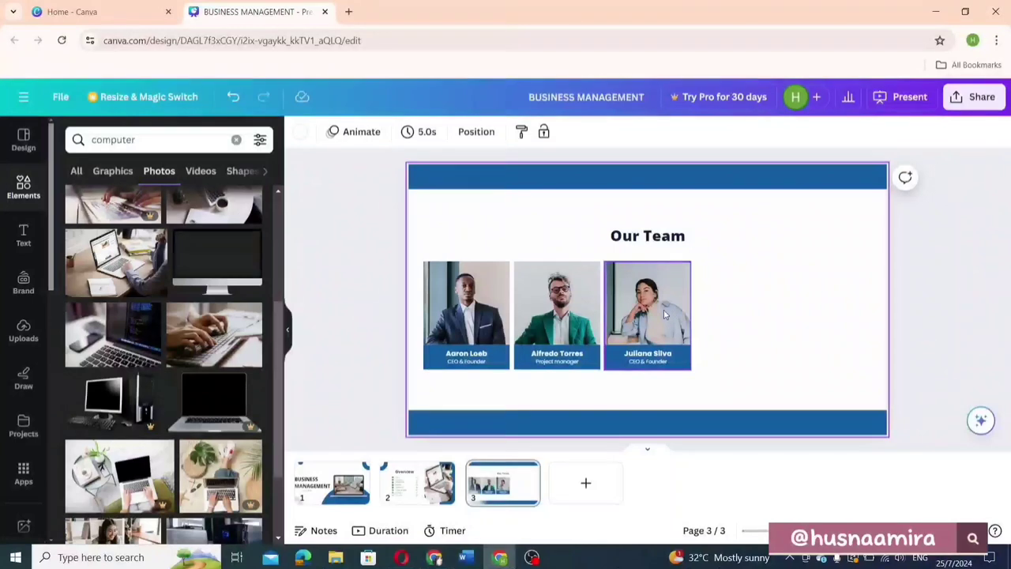
# Move the third card toward the right edge and shift the first card slightly right
pyautogui.moveTo(649, 314); pyautogui.dragTo(786, 312)
pyautogui.click(468, 289)
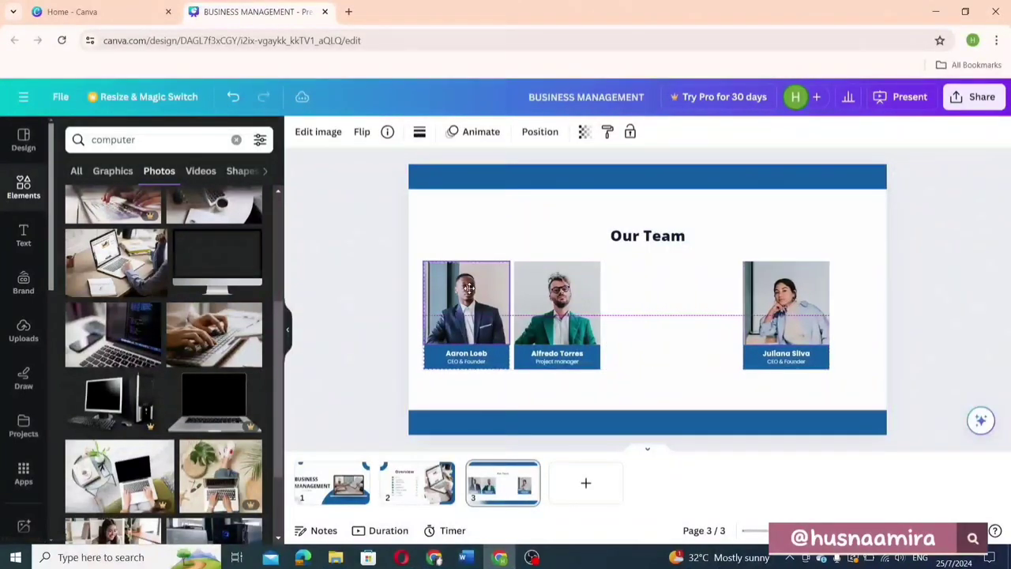
pyautogui.moveTo(468, 288); pyautogui.dragTo(491, 289)
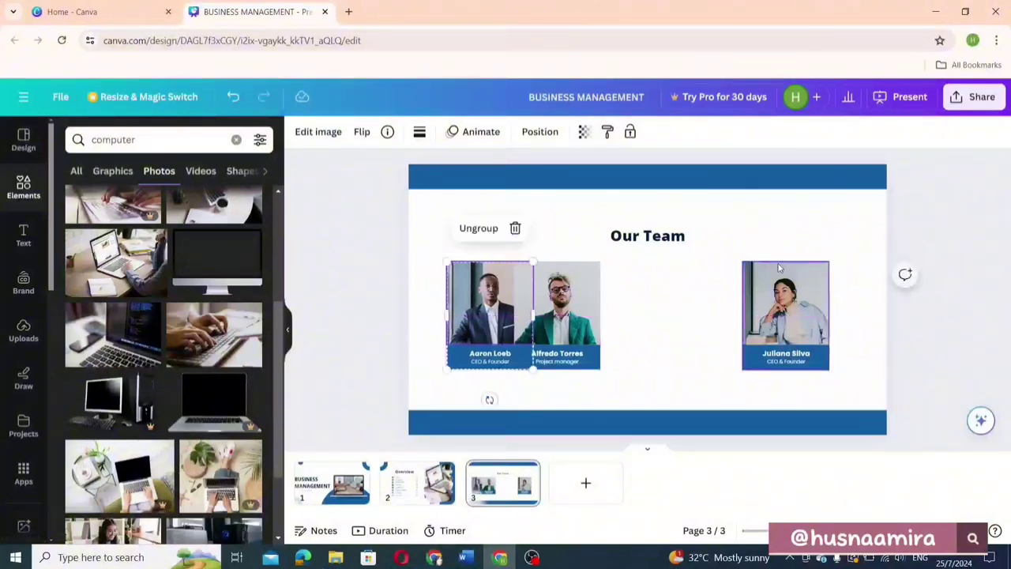
pyautogui.moveTo(792, 296); pyautogui.dragTo(802, 296)
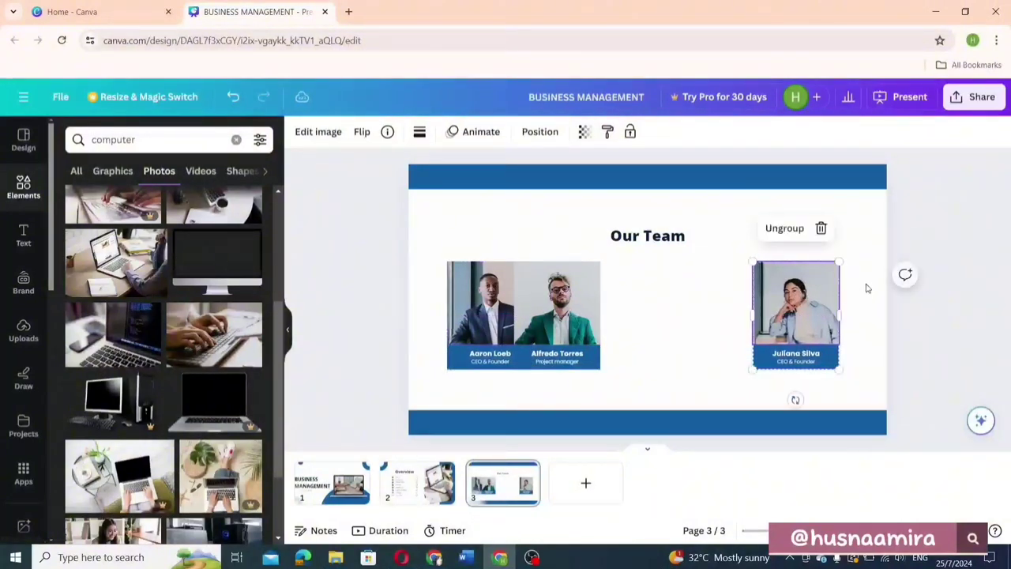
# Space the three team cards evenly across the row with Space evenly > Tidy up
pyautogui.moveTo(870, 285); pyautogui.dragTo(420, 316)
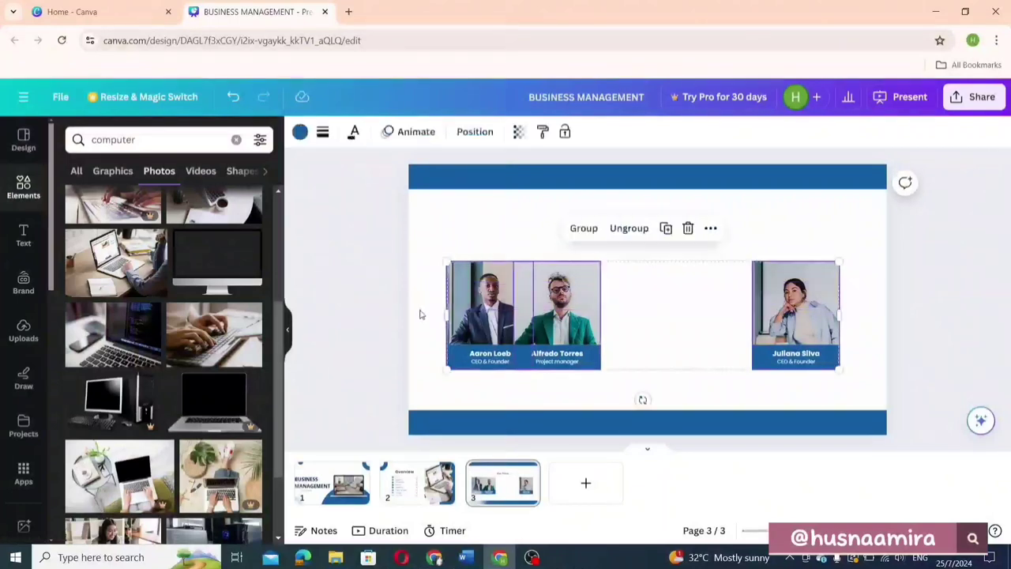
pyautogui.click(710, 227)
pyautogui.moveTo(767, 334)
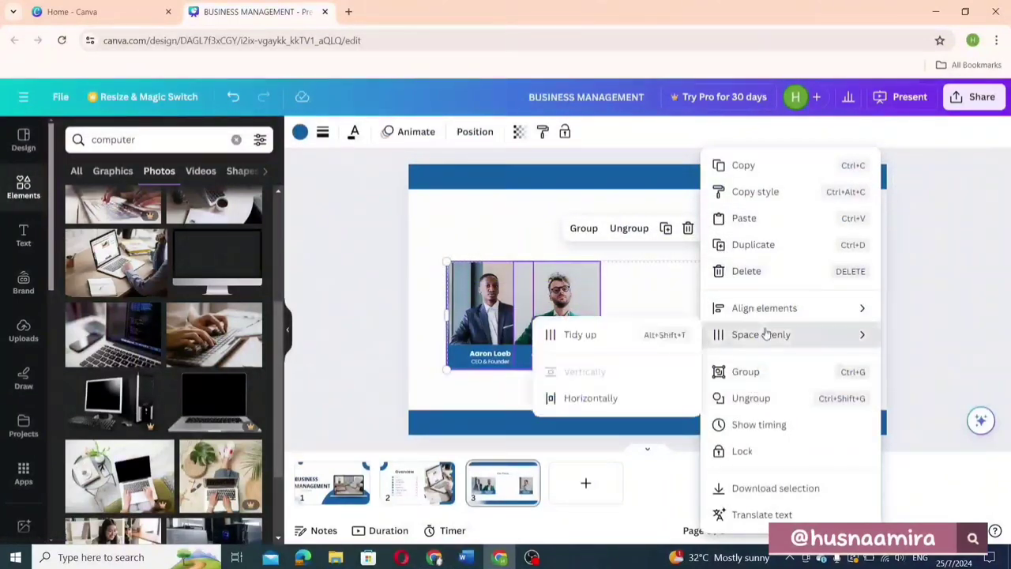
pyautogui.click(578, 335)
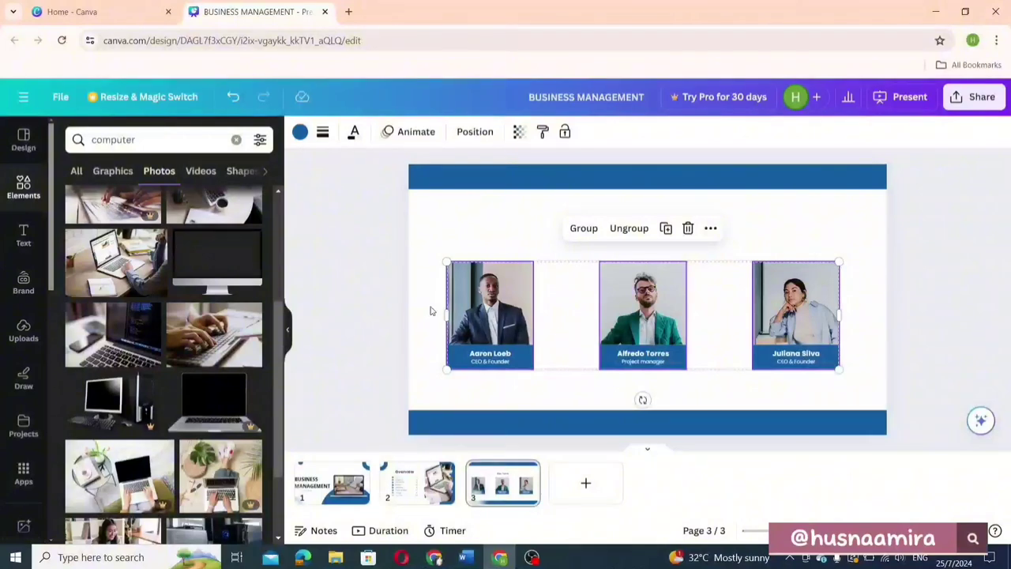
pyautogui.click(378, 312)
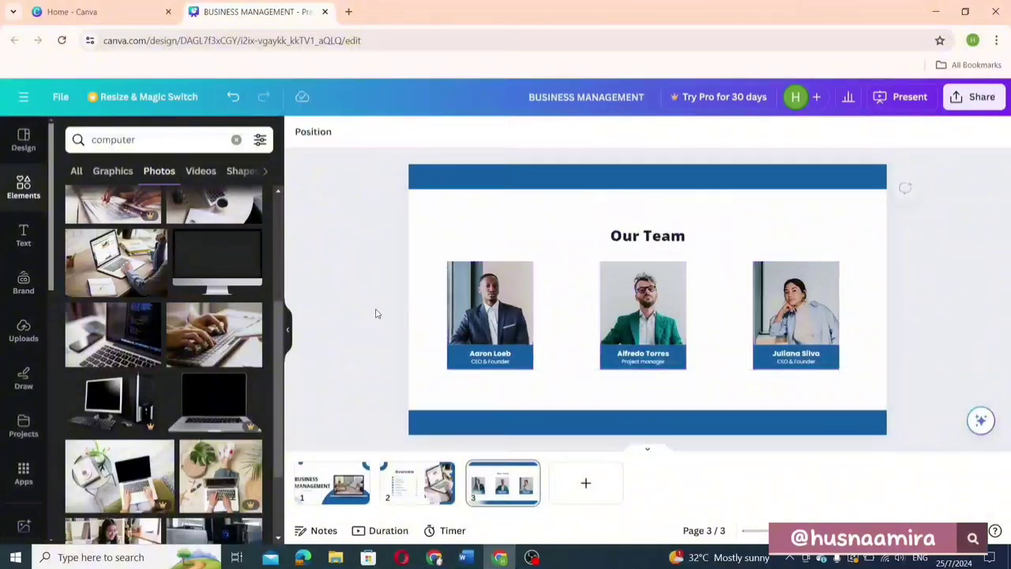
pyautogui.click(624, 291)
# Duplicate the project manager card and place the copy beside the original
pyautogui.moveTo(624, 290); pyautogui.dragTo(564, 290)
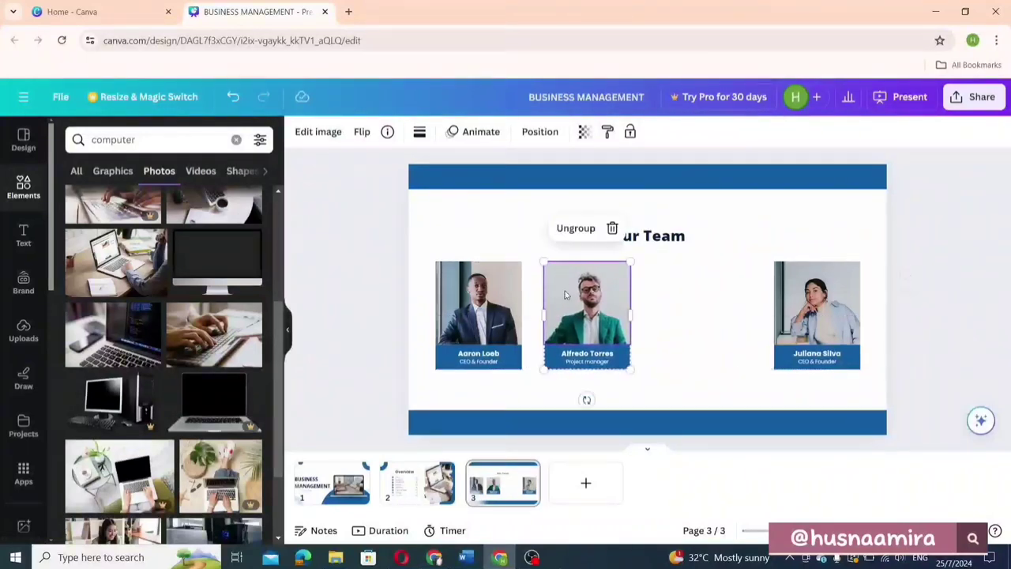
pyautogui.rightClick(583, 304)
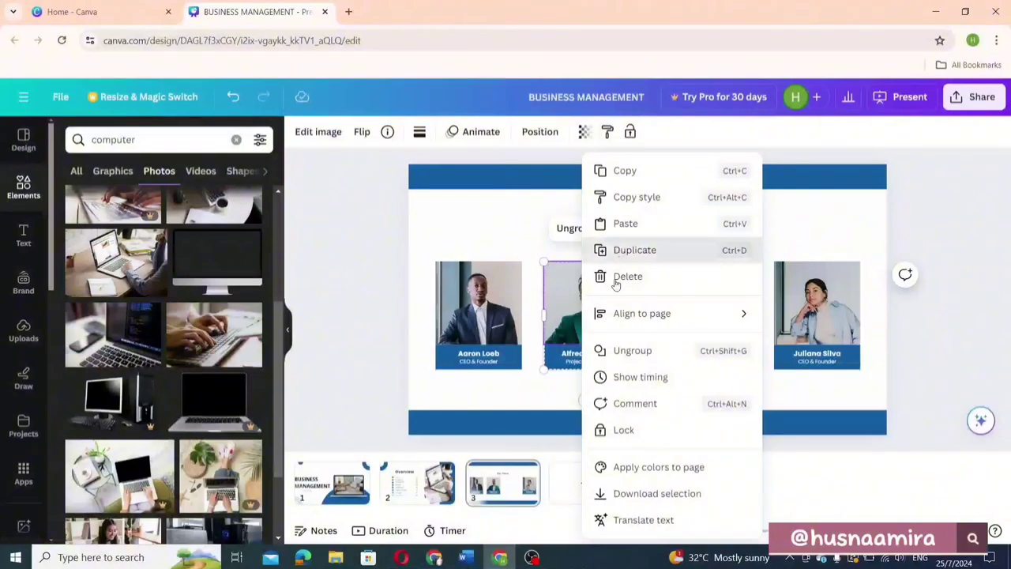
pyautogui.click(624, 250)
pyautogui.moveTo(589, 315); pyautogui.dragTo(648, 314)
pyautogui.hotkey('ctrl', 'z')
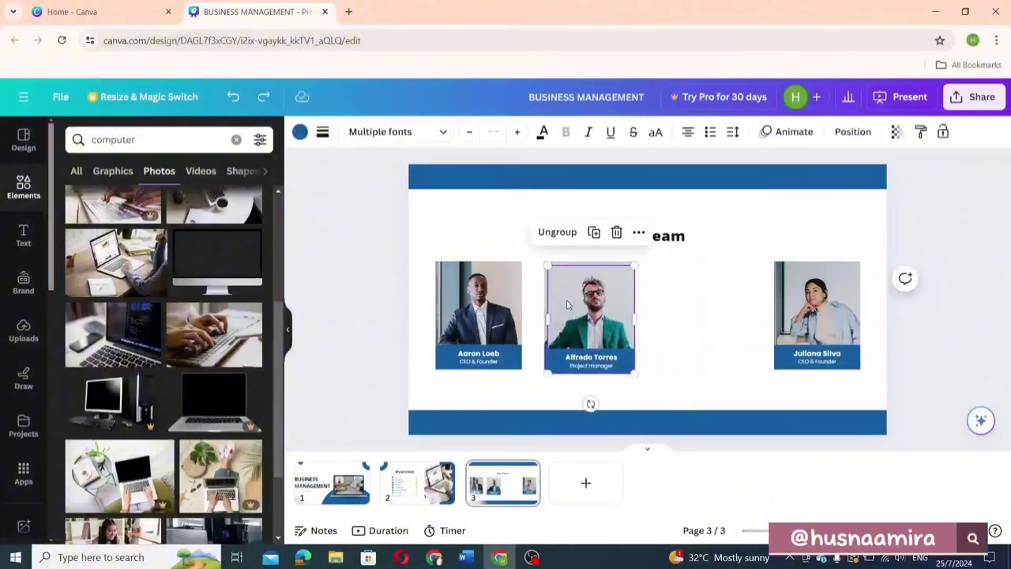
pyautogui.moveTo(567, 305); pyautogui.dragTo(601, 313)
# Space all four team cards evenly in one row using Tidy up
pyautogui.moveTo(360, 284); pyautogui.dragTo(813, 339)
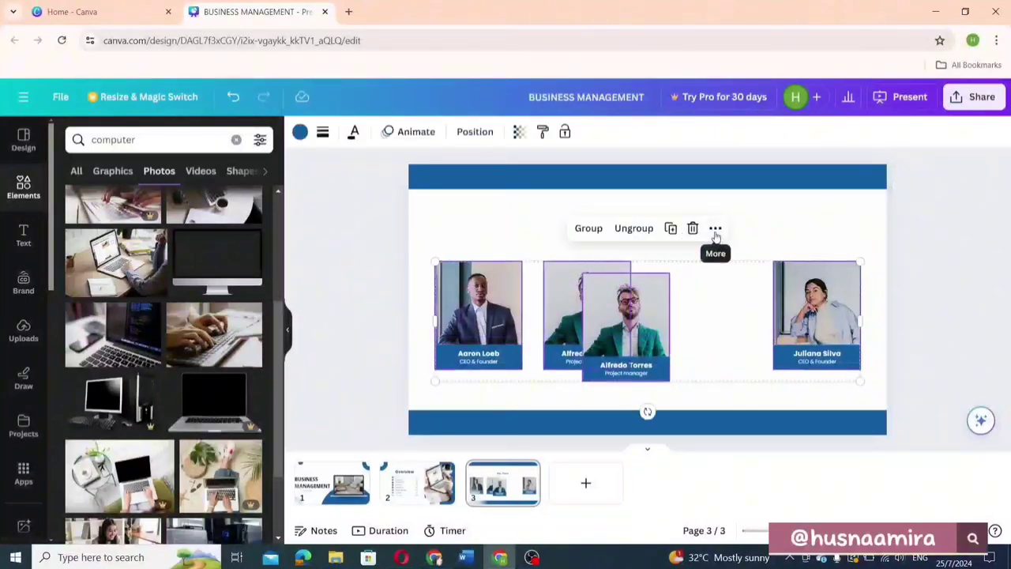
pyautogui.click(715, 230)
pyautogui.moveTo(725, 337)
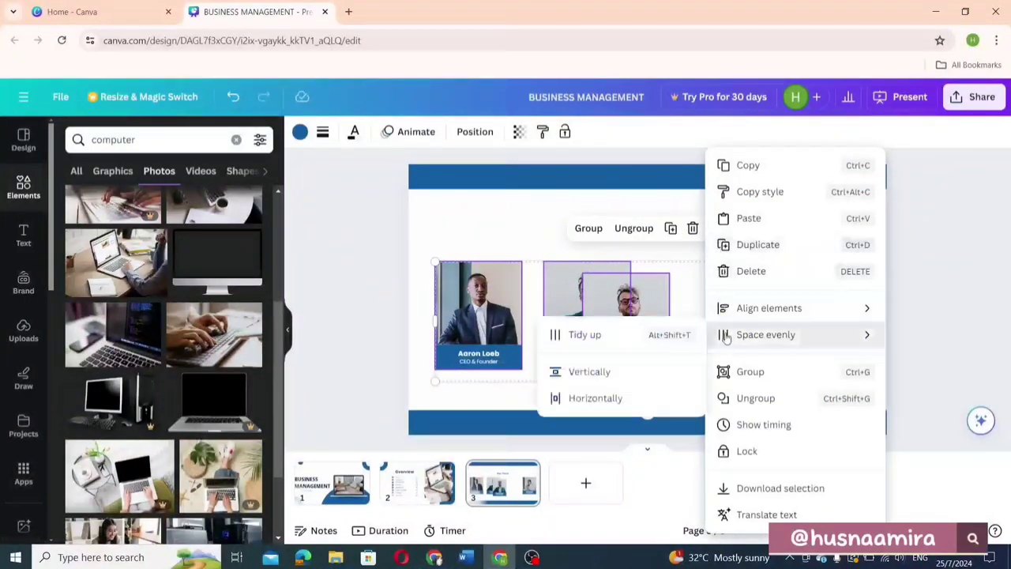
pyautogui.click(583, 336)
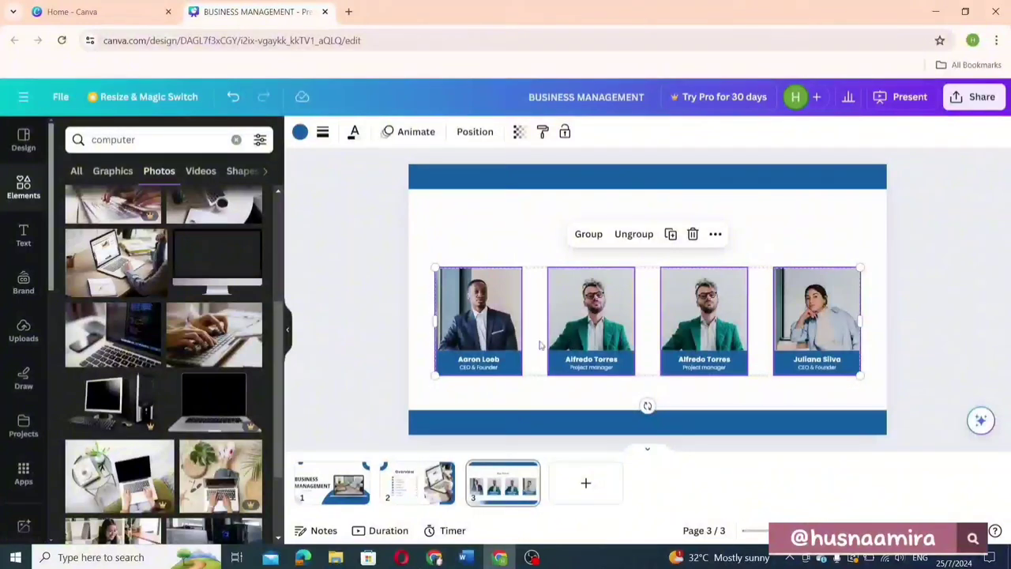
pyautogui.click(364, 310)
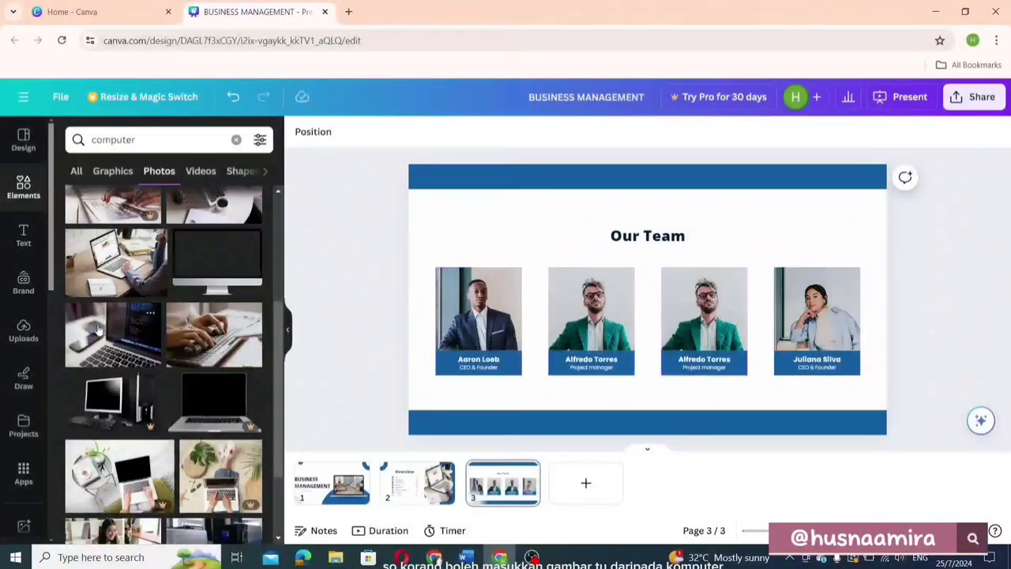
# Drop the uploaded smiling-woman photo from Uploads into the third team card's portrait frame
pyautogui.click(25, 332)
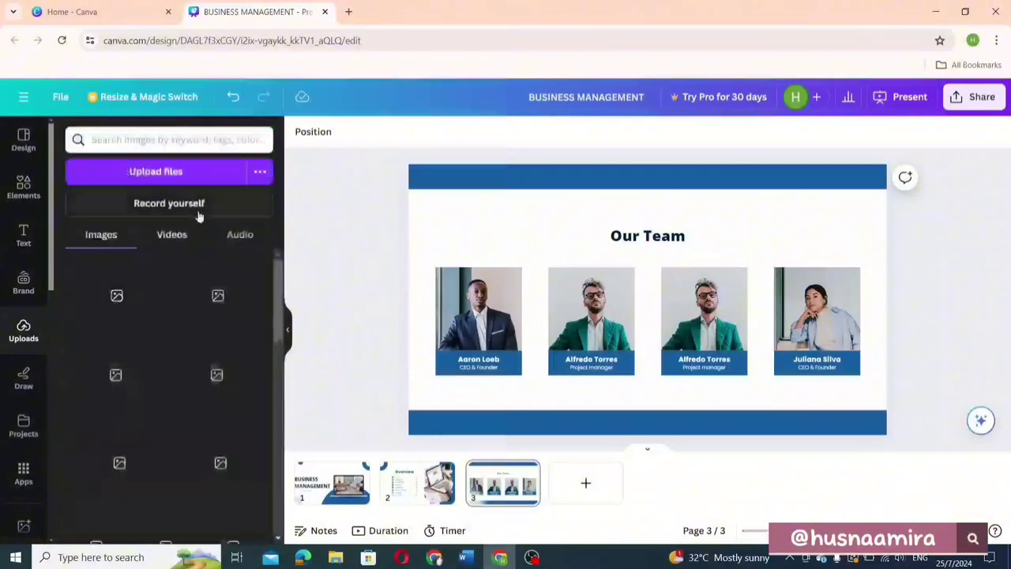
pyautogui.click(146, 177)
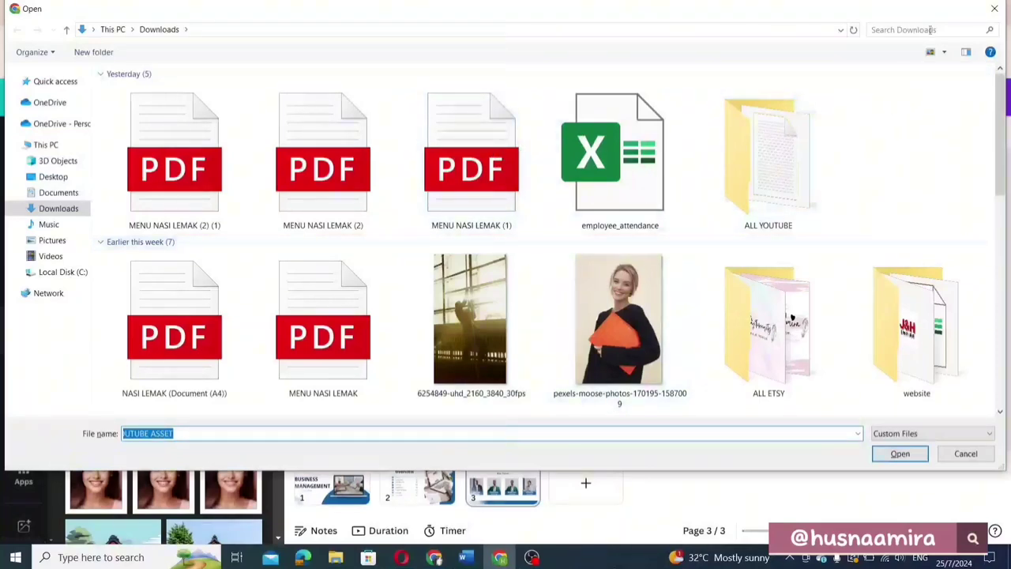
pyautogui.click(995, 8)
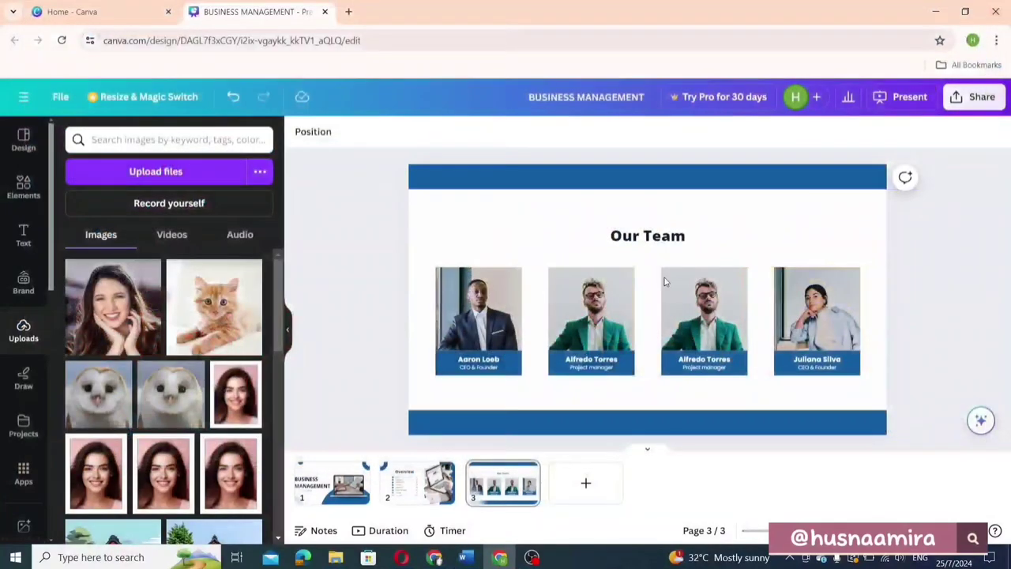
pyautogui.click(161, 172)
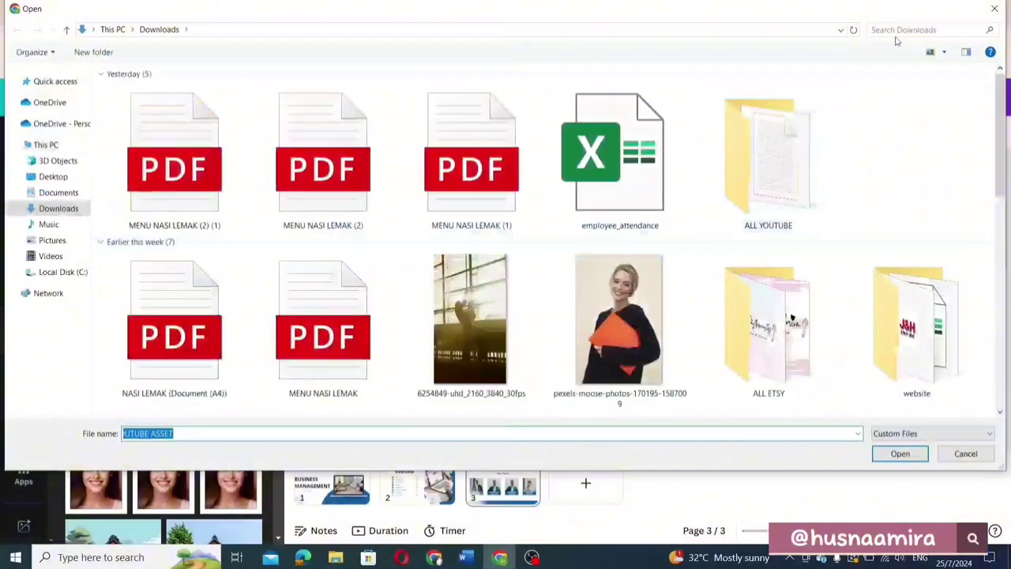
pyautogui.click(994, 9)
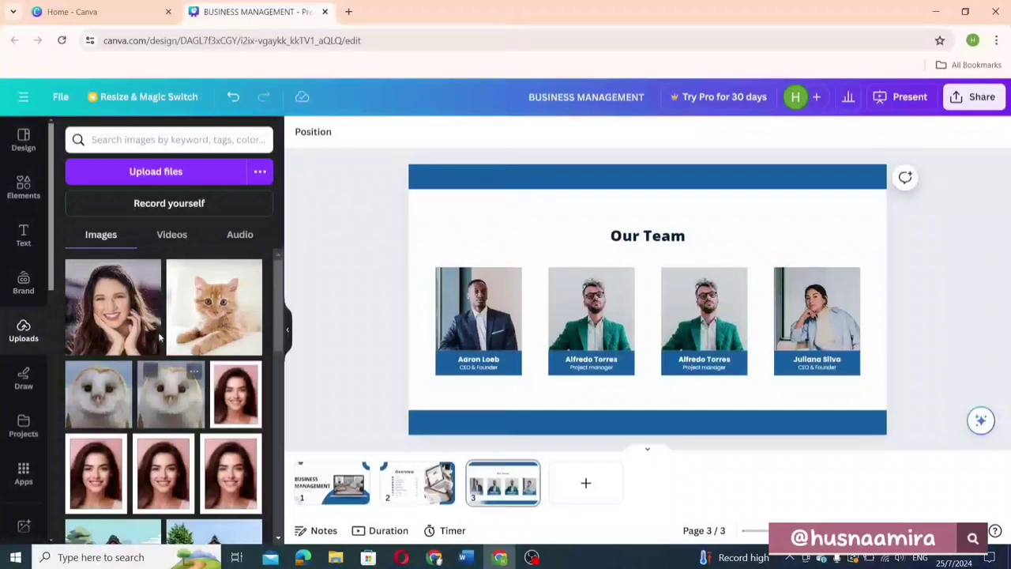
pyautogui.moveTo(115, 335); pyautogui.dragTo(662, 300)
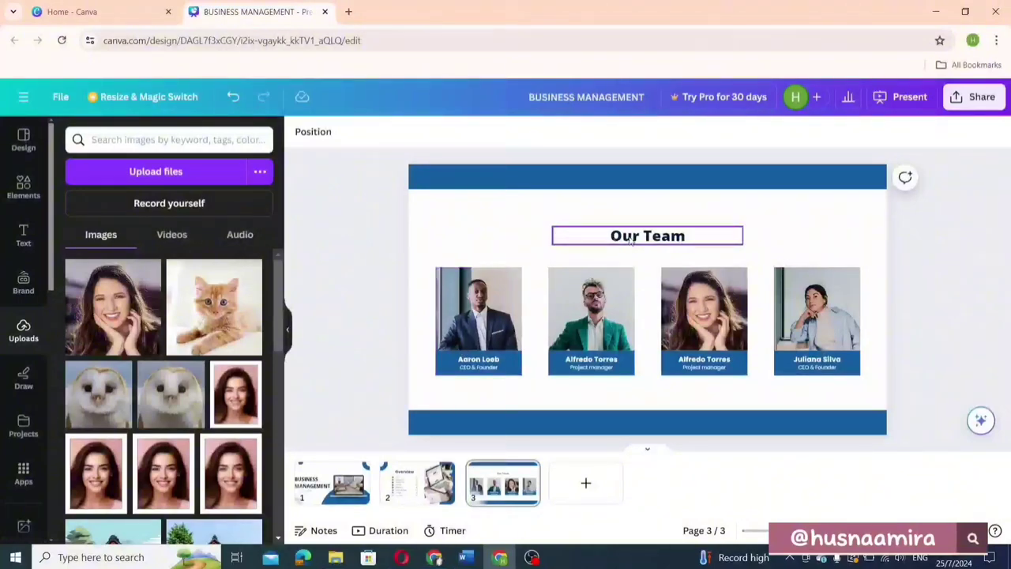
# Move the Our Team heading up, scale it to 100, and centre it above the four cards
pyautogui.moveTo(630, 241); pyautogui.dragTo(603, 232)
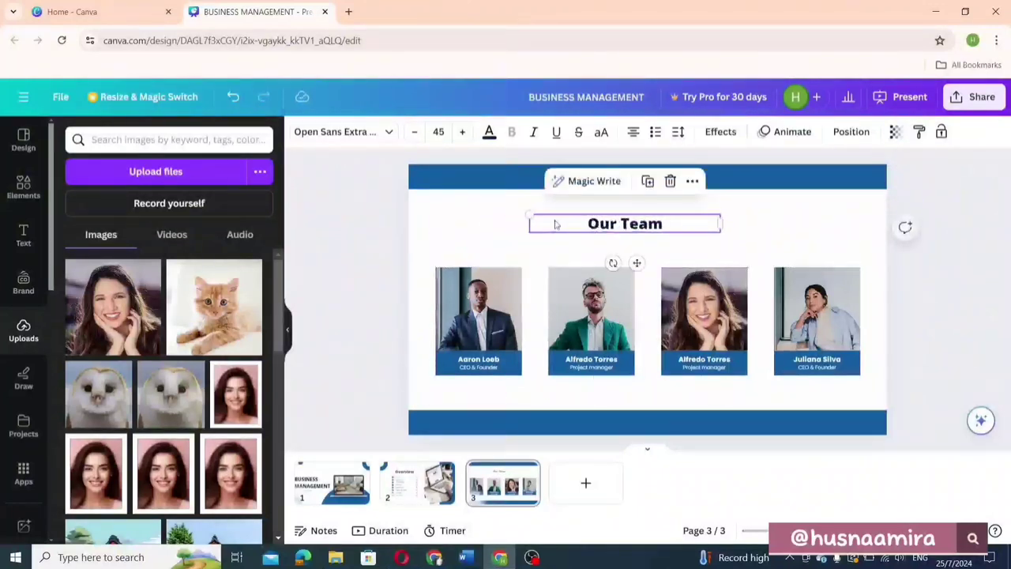
pyautogui.moveTo(529, 214); pyautogui.dragTo(597, 221)
pyautogui.moveTo(760, 238); pyautogui.dragTo(821, 290)
pyautogui.moveTo(837, 225); pyautogui.dragTo(829, 232)
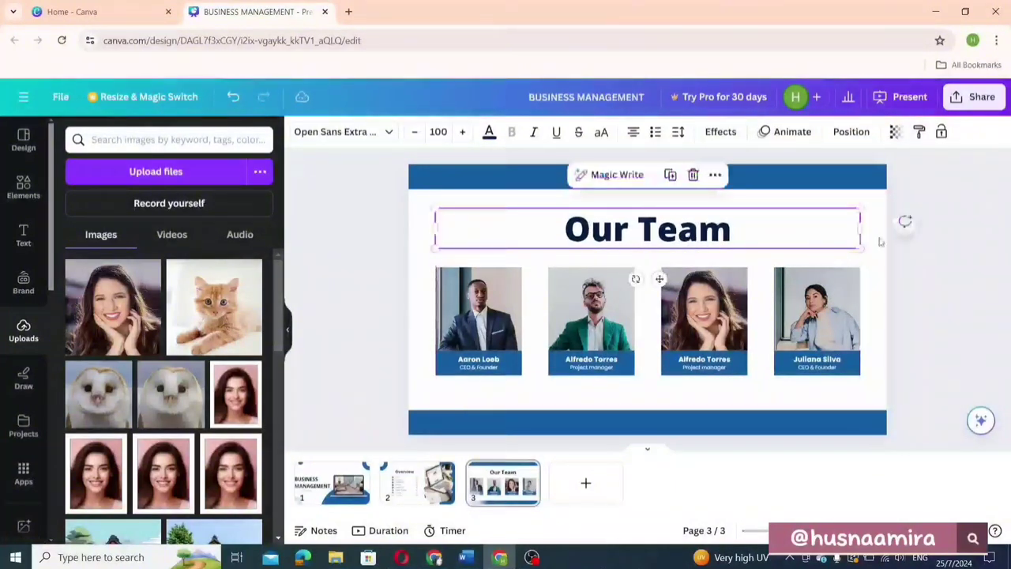
pyautogui.click(951, 265)
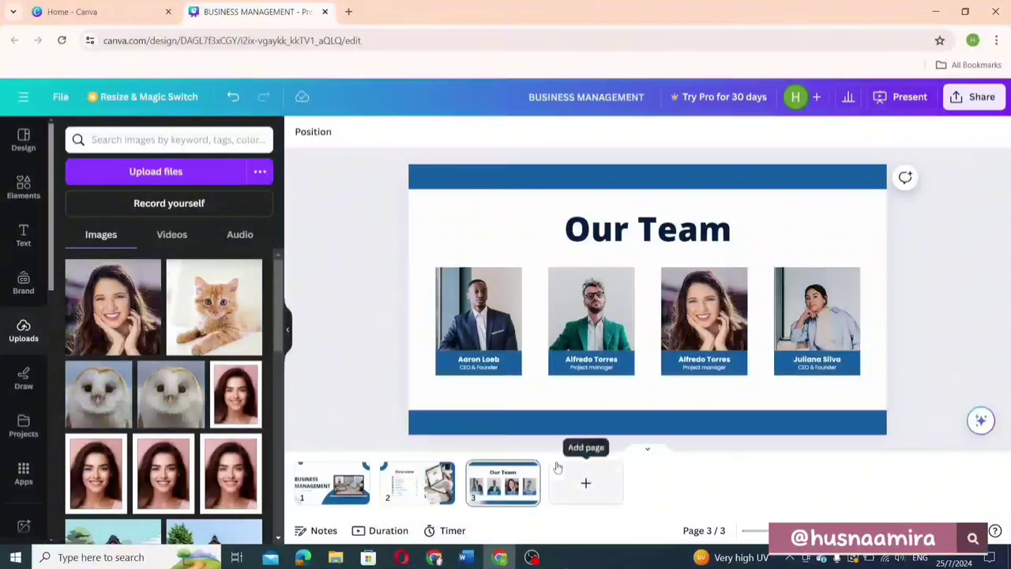
# Add page 4 and fill it with the template's THANK YOU! layout, contact details and group photo
pyautogui.click(586, 483)
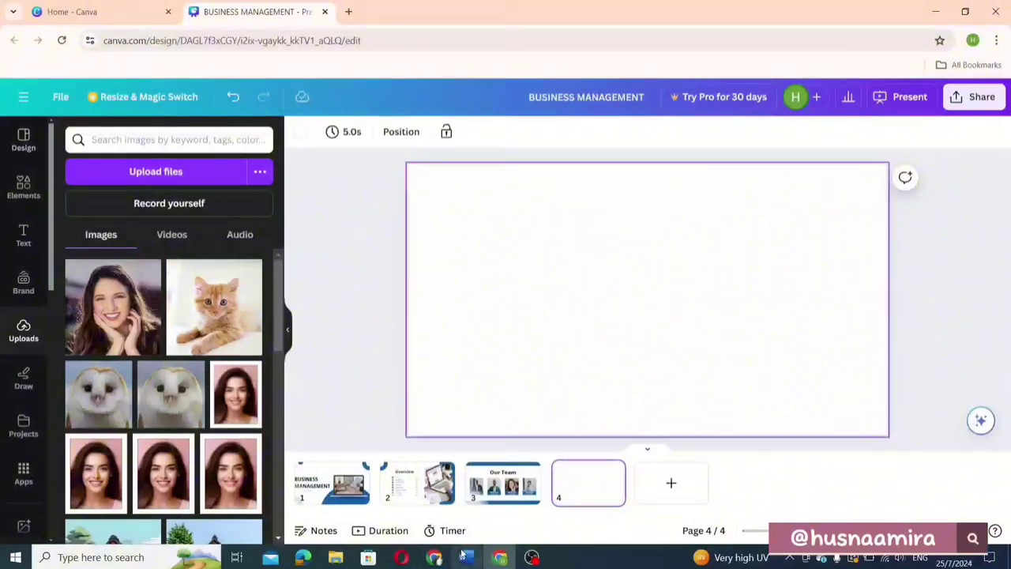
pyautogui.click(24, 141)
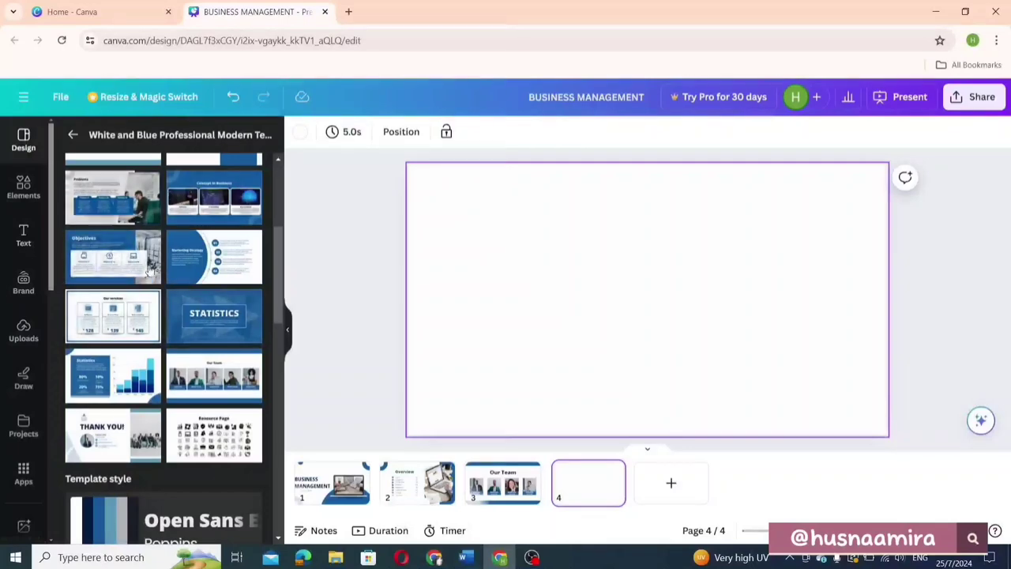
pyautogui.moveTo(274, 294); pyautogui.dragTo(293, 327)
pyautogui.scroll(2, 113, 371)
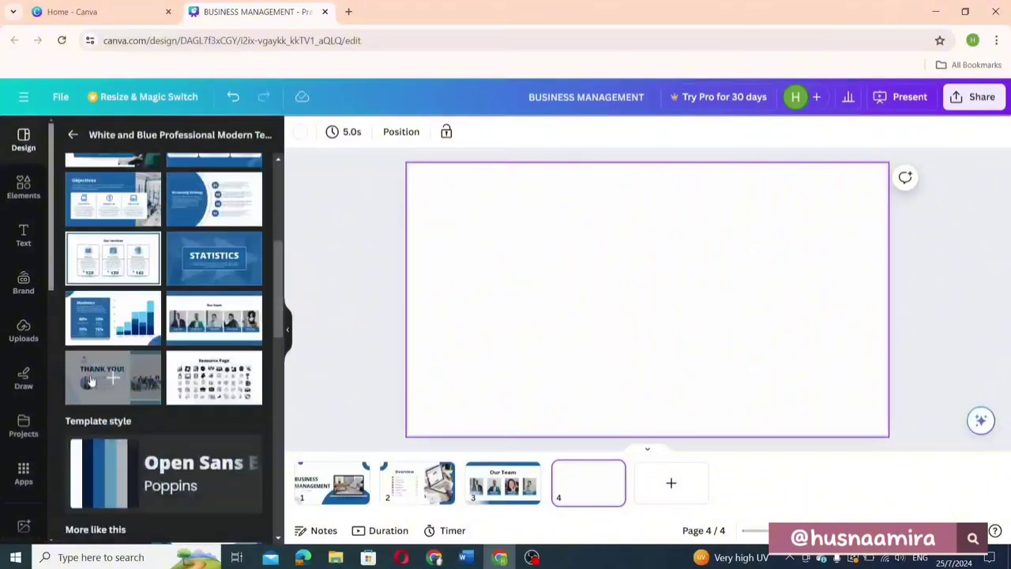
pyautogui.click(113, 375)
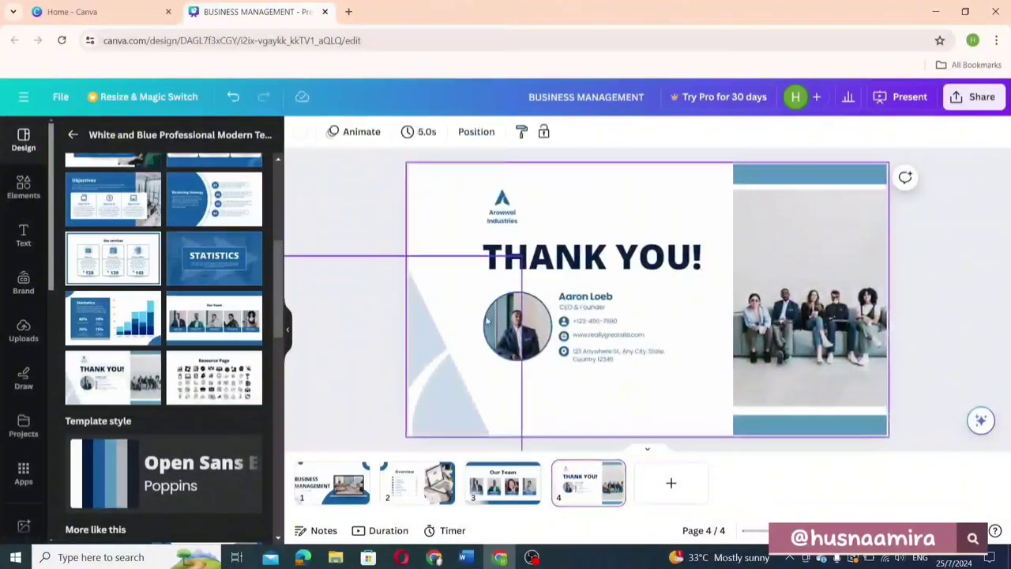
pyautogui.click(526, 330)
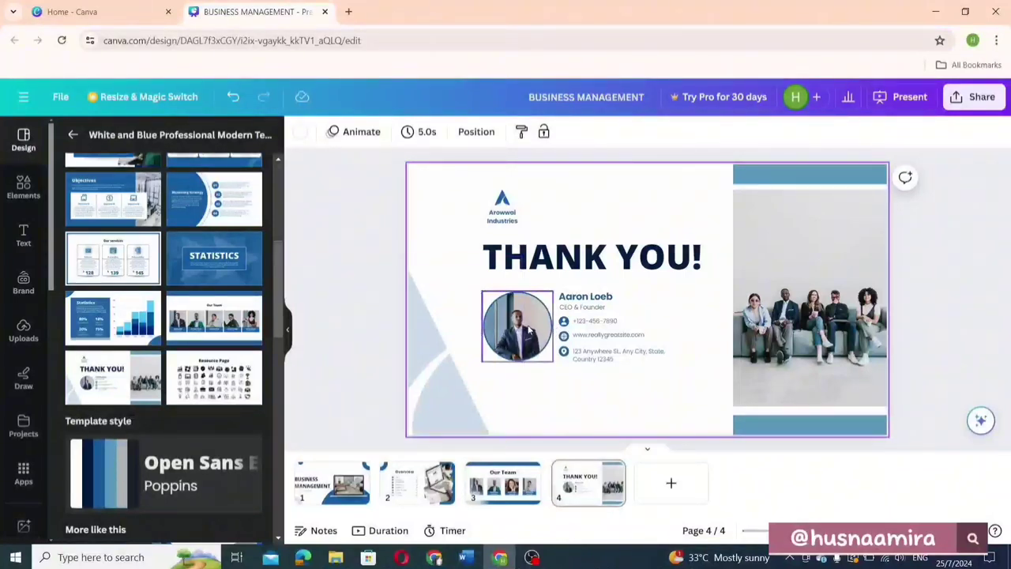
pyautogui.moveTo(383, 287); pyautogui.dragTo(536, 426)
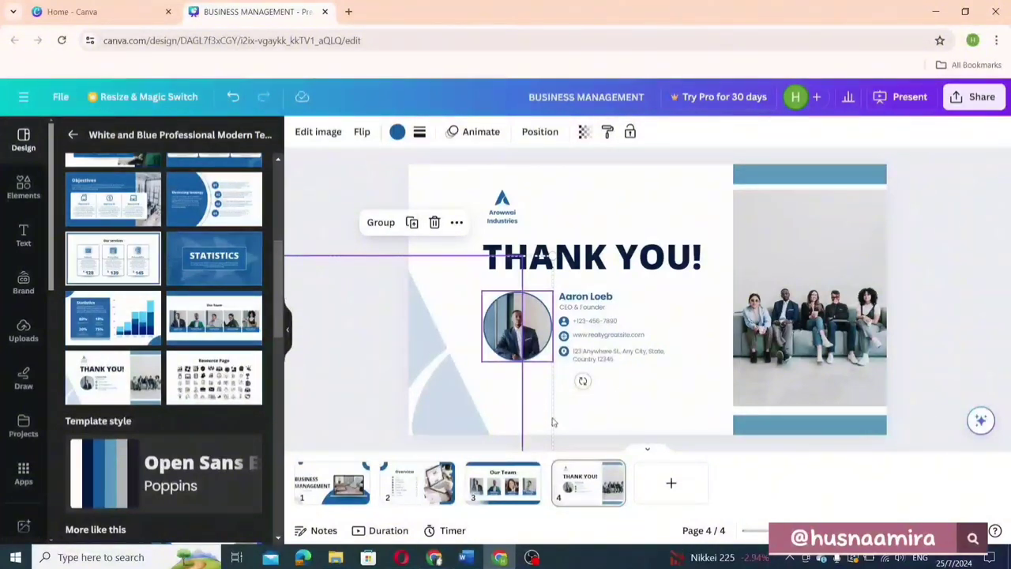
# Delete then restore the circular portrait, and lock an image element on the Thank You slide
pyautogui.press('Delete')
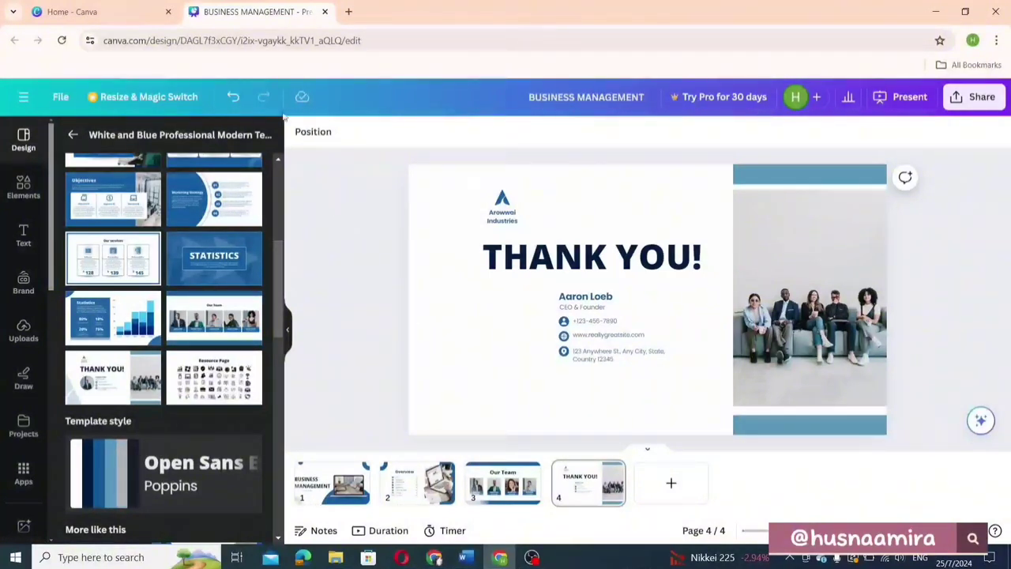
pyautogui.click(233, 96)
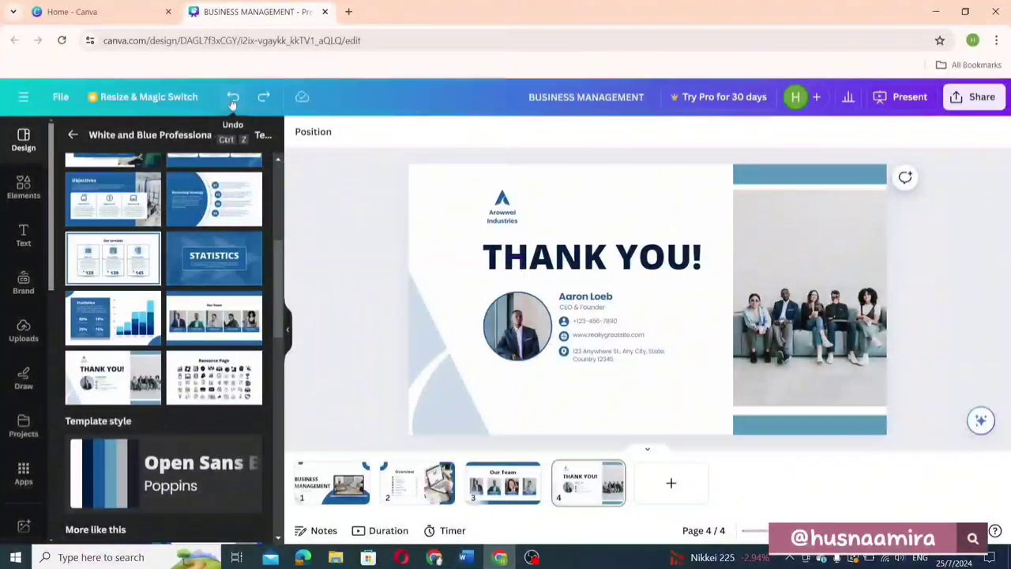
pyautogui.click(430, 364)
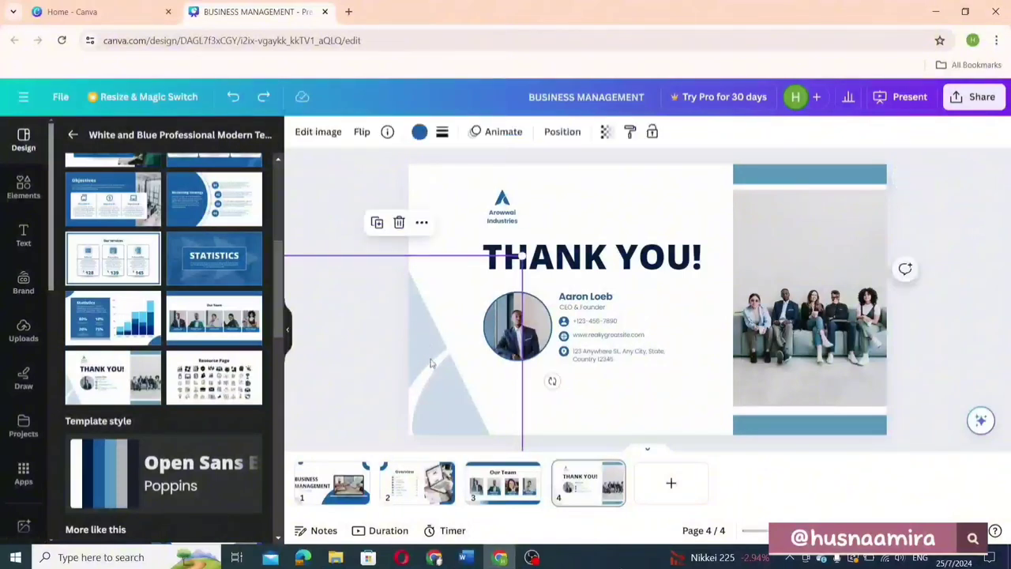
pyautogui.click(423, 223)
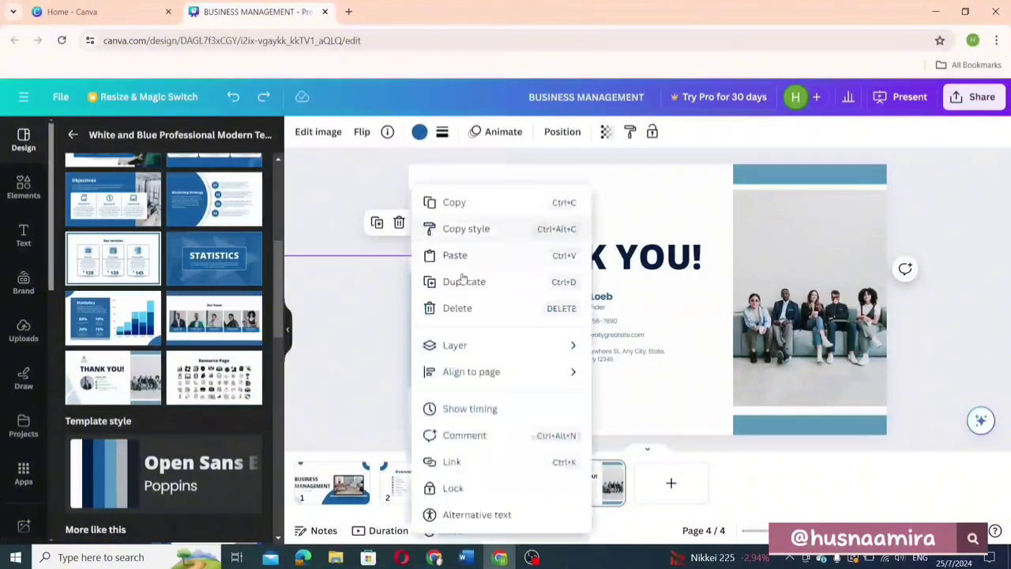
pyautogui.moveTo(462, 345)
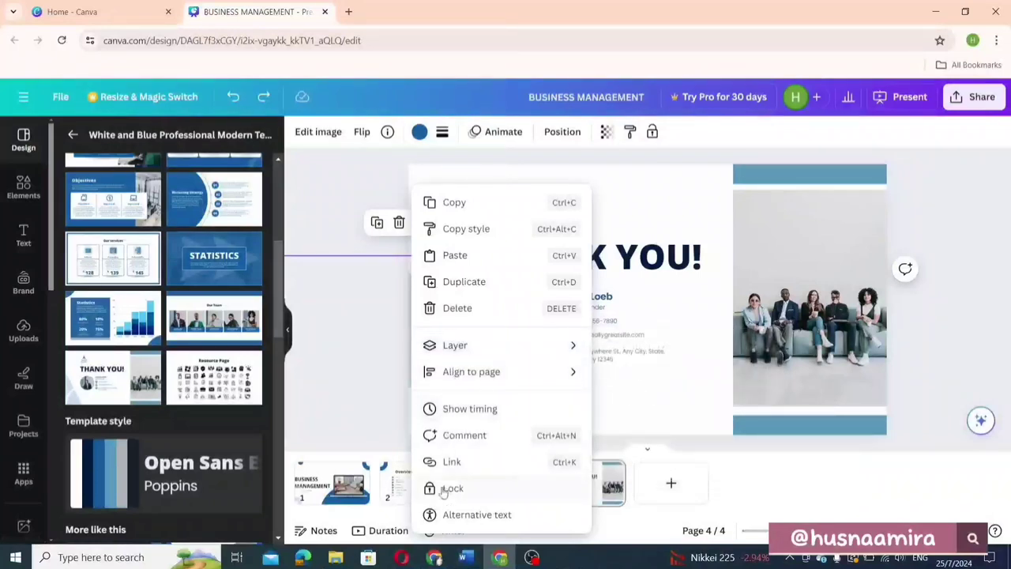
pyautogui.click(448, 488)
pyautogui.click(403, 314)
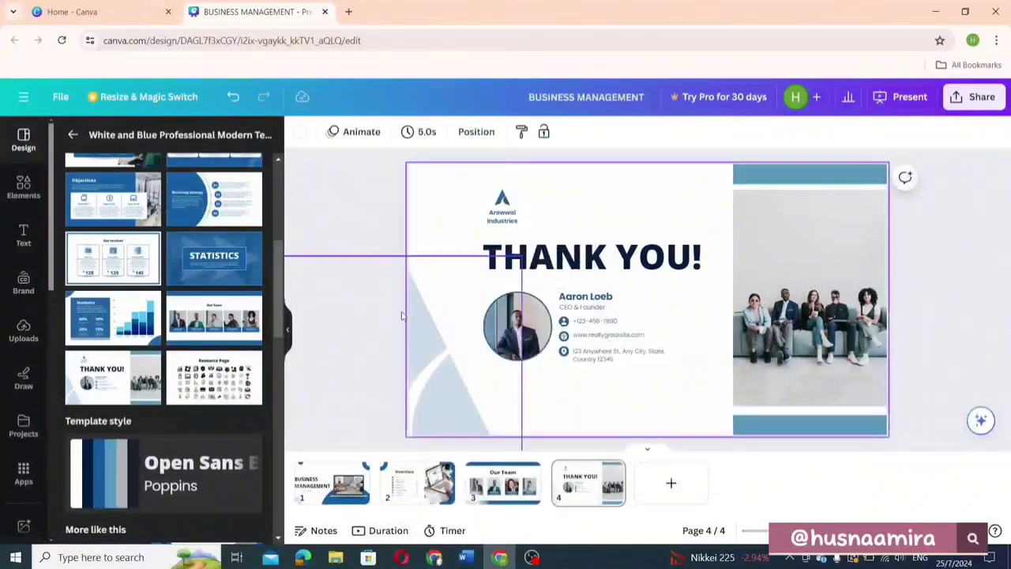
pyautogui.moveTo(362, 290); pyautogui.dragTo(529, 425)
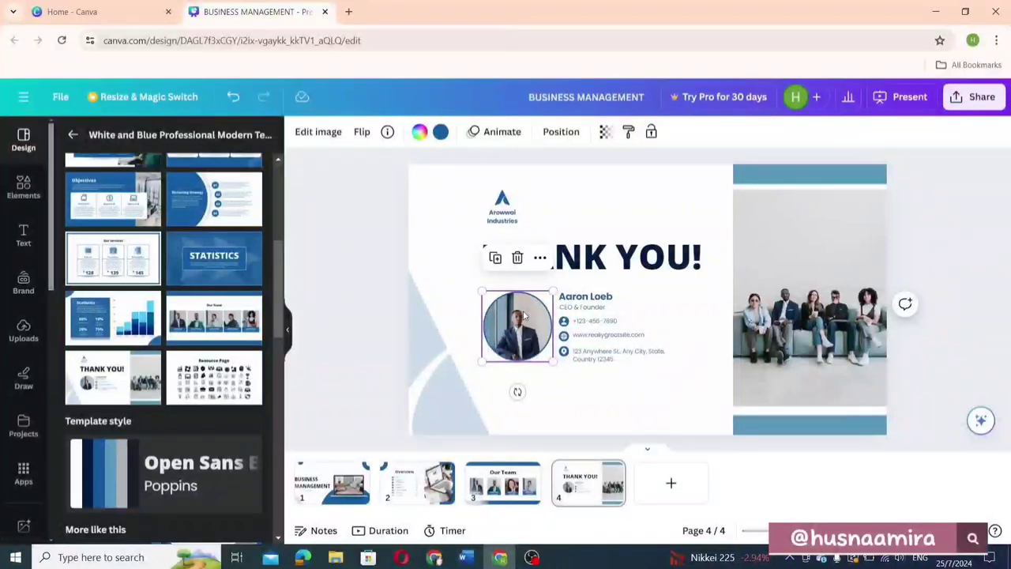
pyautogui.click(517, 259)
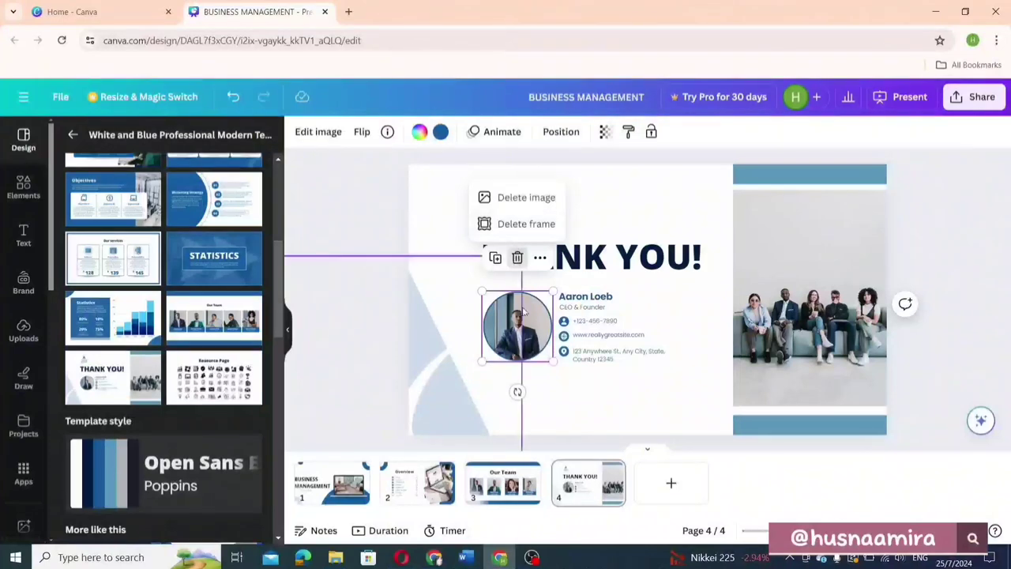
pyautogui.click(520, 198)
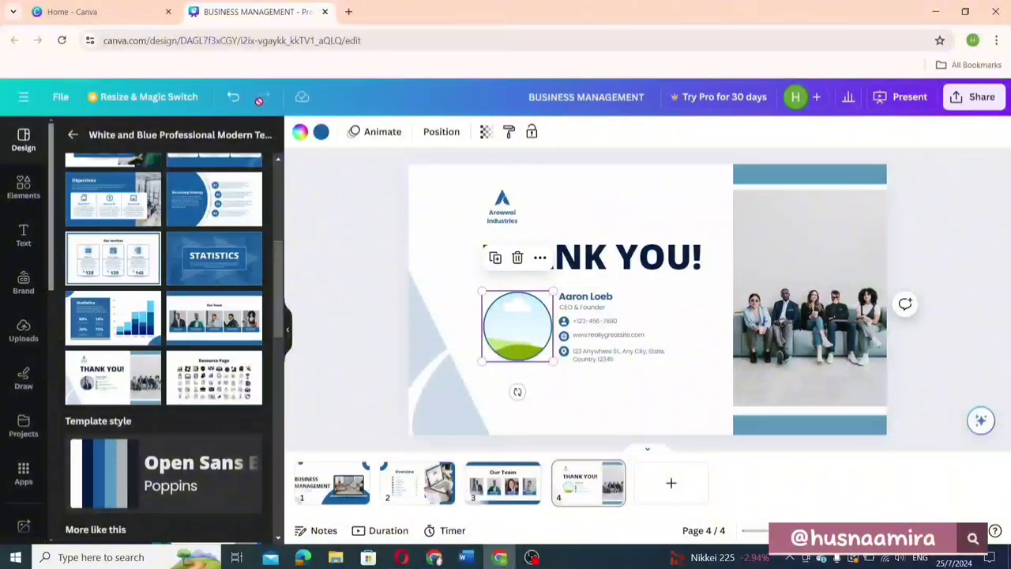
pyautogui.click(233, 96)
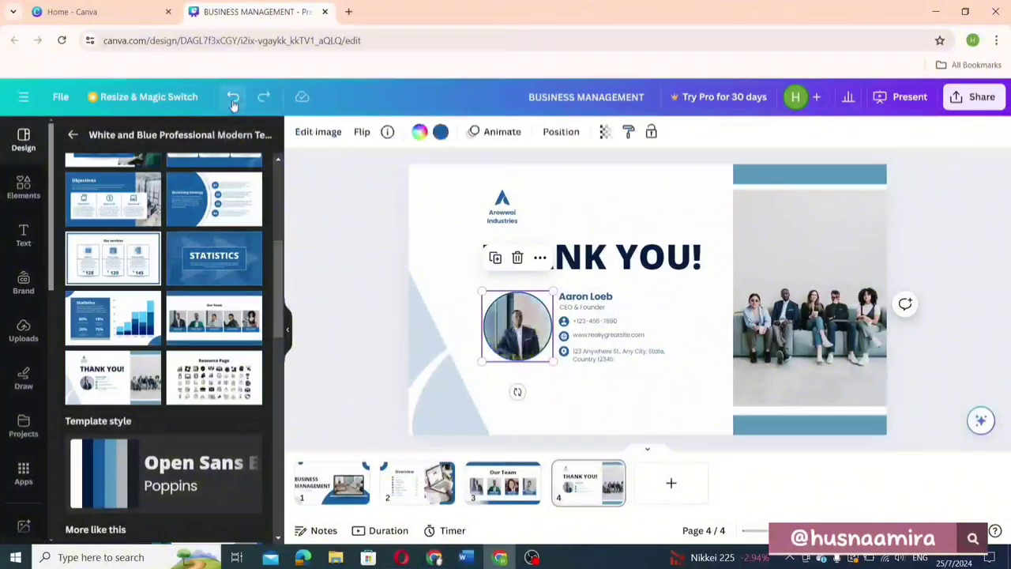
# Remove the circular portrait with the trash icon's Delete frame option
pyautogui.click(517, 258)
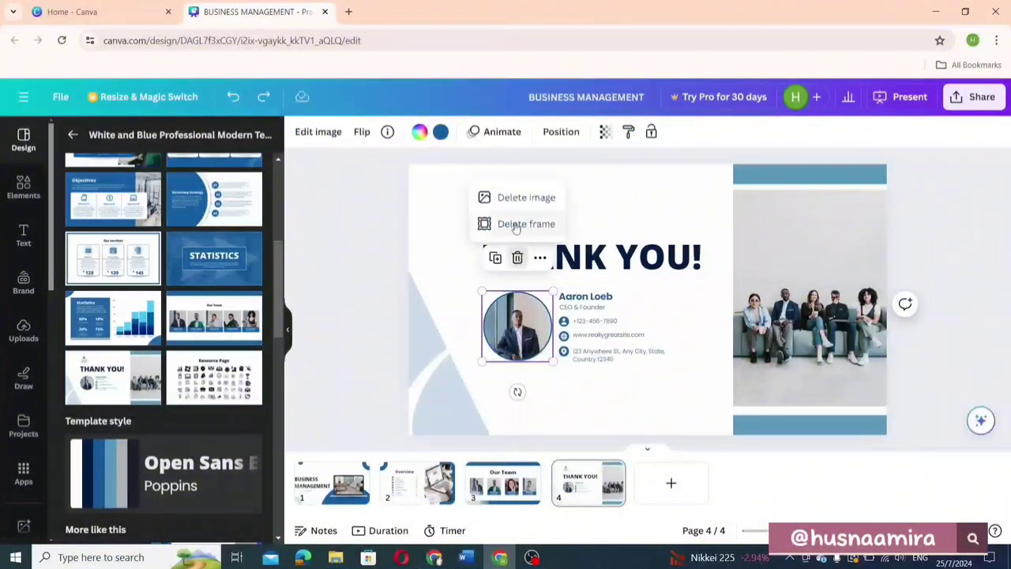
pyautogui.click(525, 225)
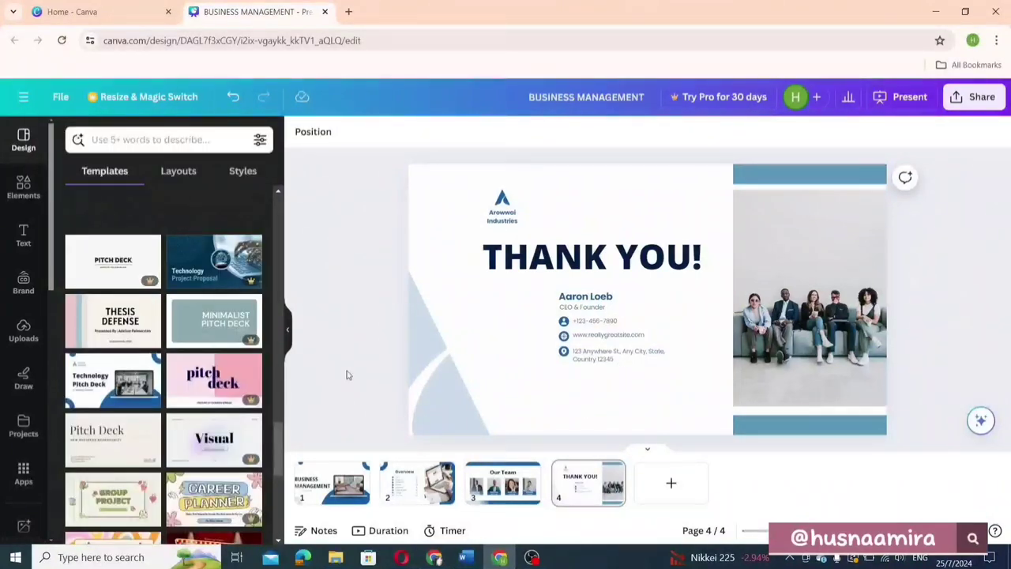
# Search templates for Math Presentations, preview the Math Lesson pages, and return to the results
pyautogui.click(117, 138)
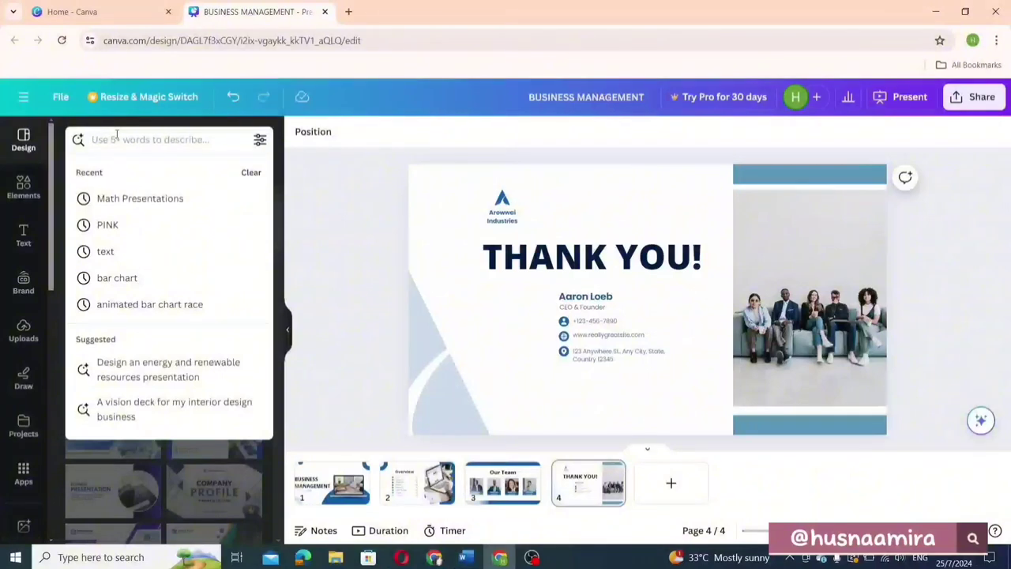
pyautogui.write('math')
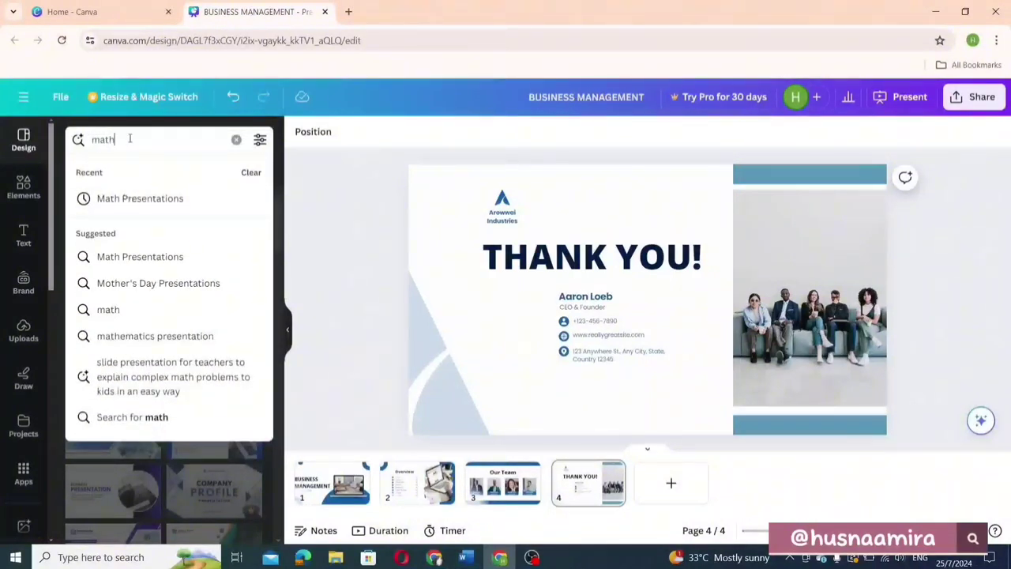
pyautogui.write(' pre')
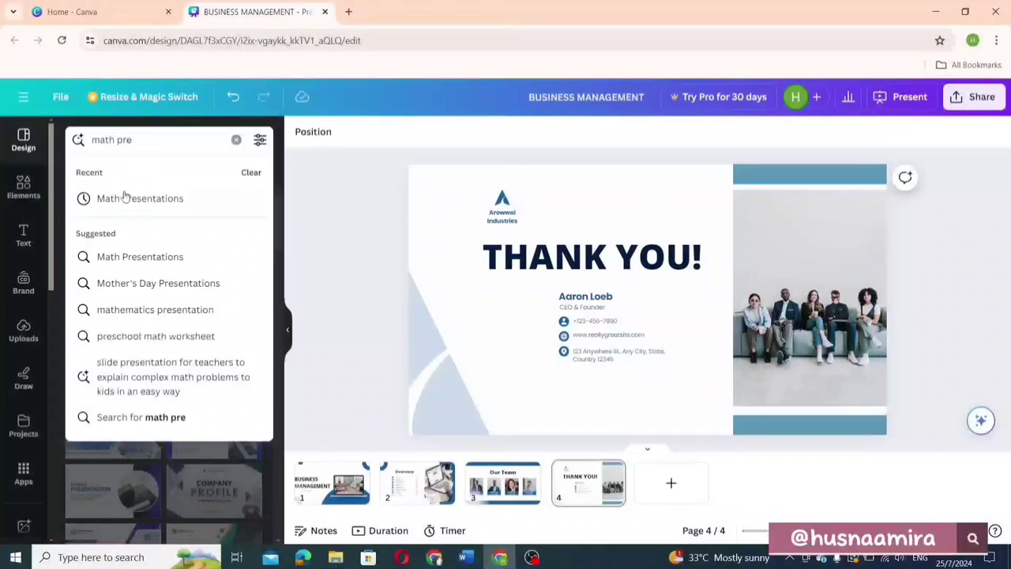
pyautogui.click(135, 197)
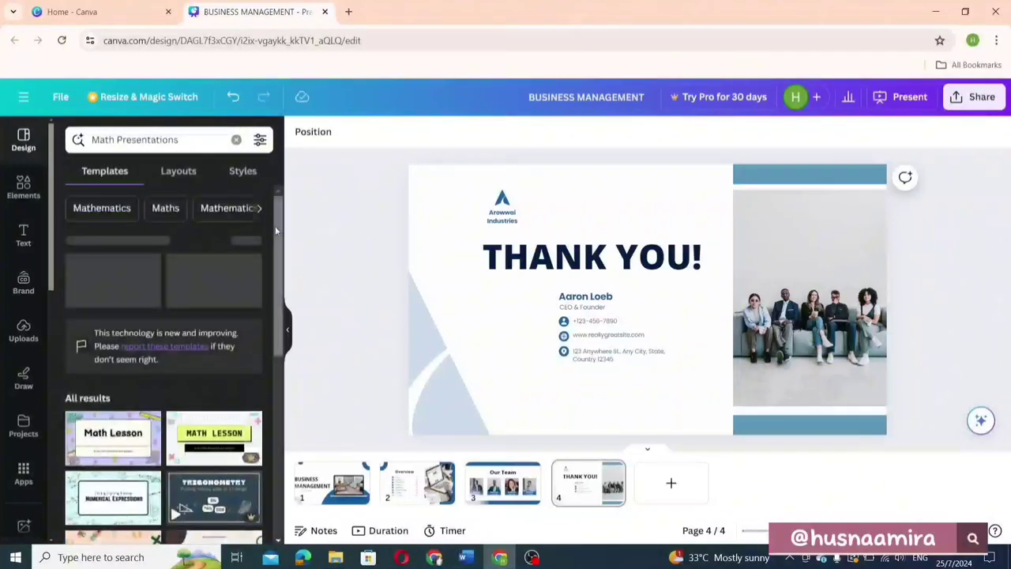
pyautogui.moveTo(275, 231); pyautogui.dragTo(271, 412)
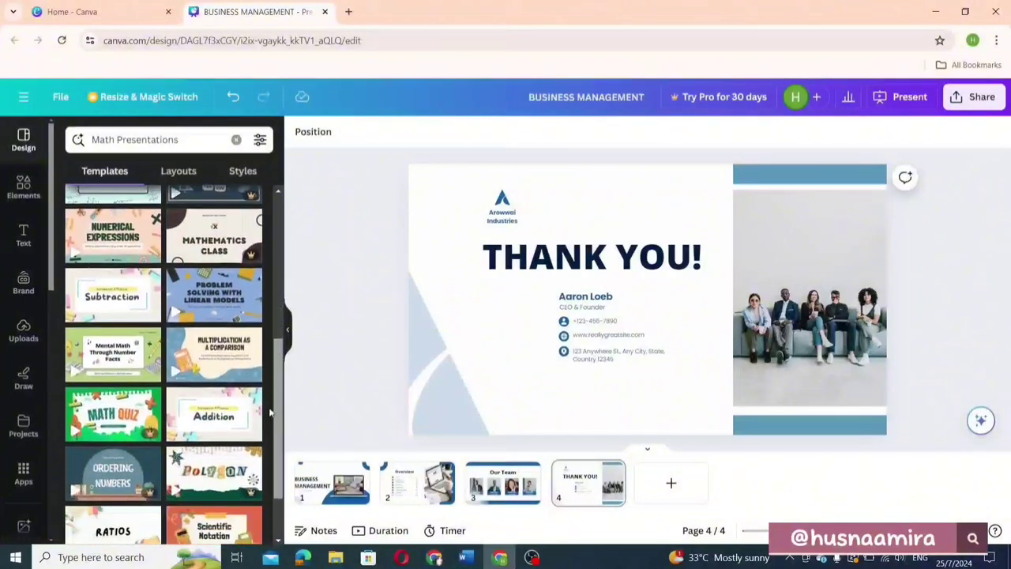
pyautogui.scroll(3, 270, 412)
pyautogui.click(108, 250)
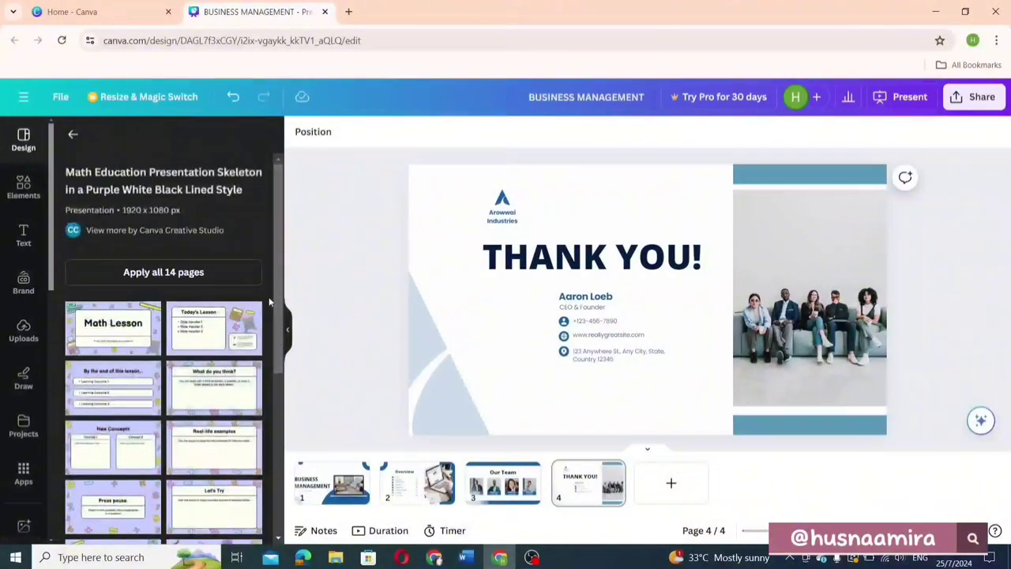
pyautogui.scroll(-2, 268, 303)
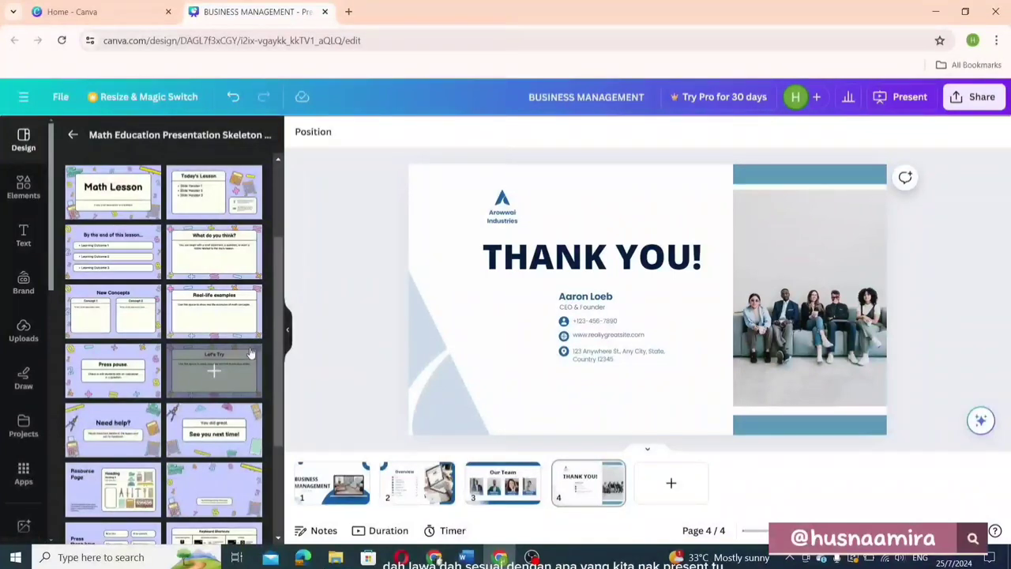
pyautogui.click(72, 134)
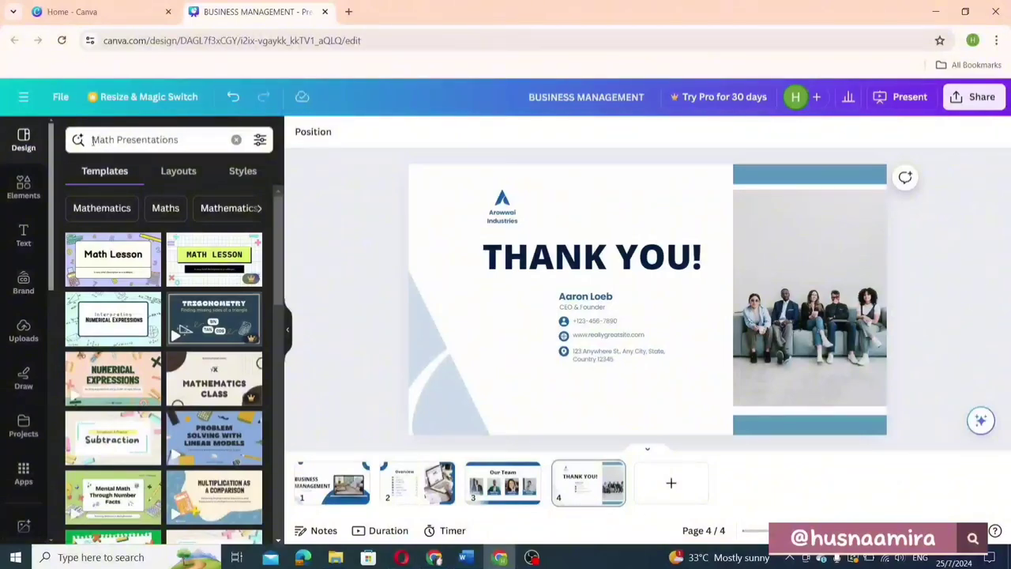
# Search templates for 'business Presentations' and scroll through the results
pyautogui.click(103, 140)
pyautogui.doubleClick(102, 141)
pyautogui.write('busi')
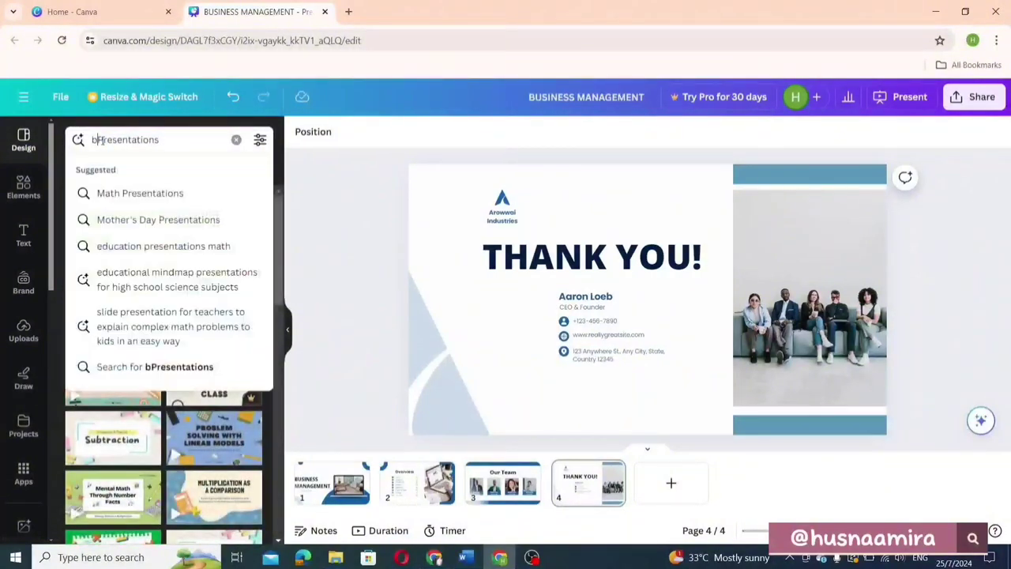
pyautogui.write('ness')
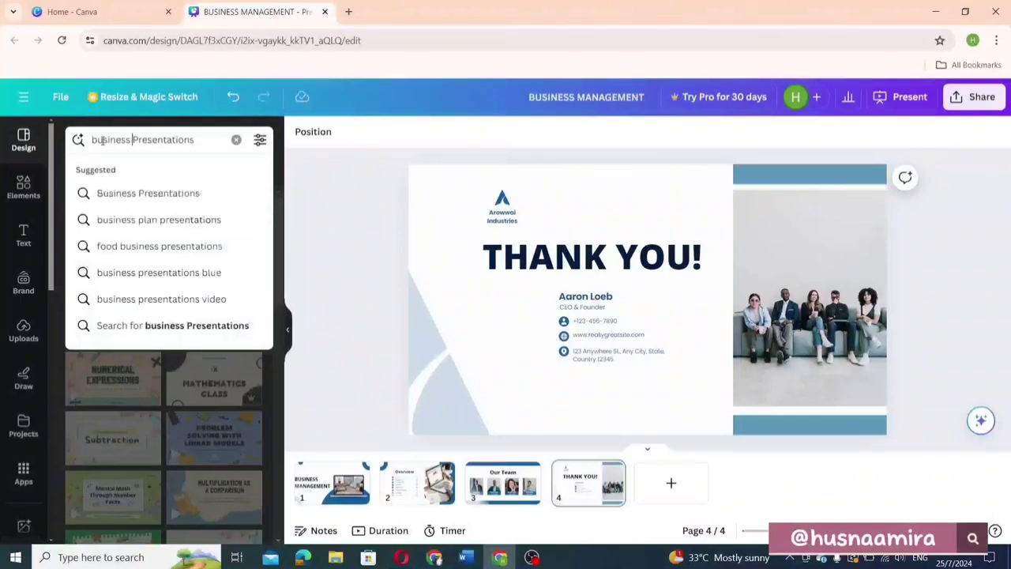
pyautogui.press('Return')
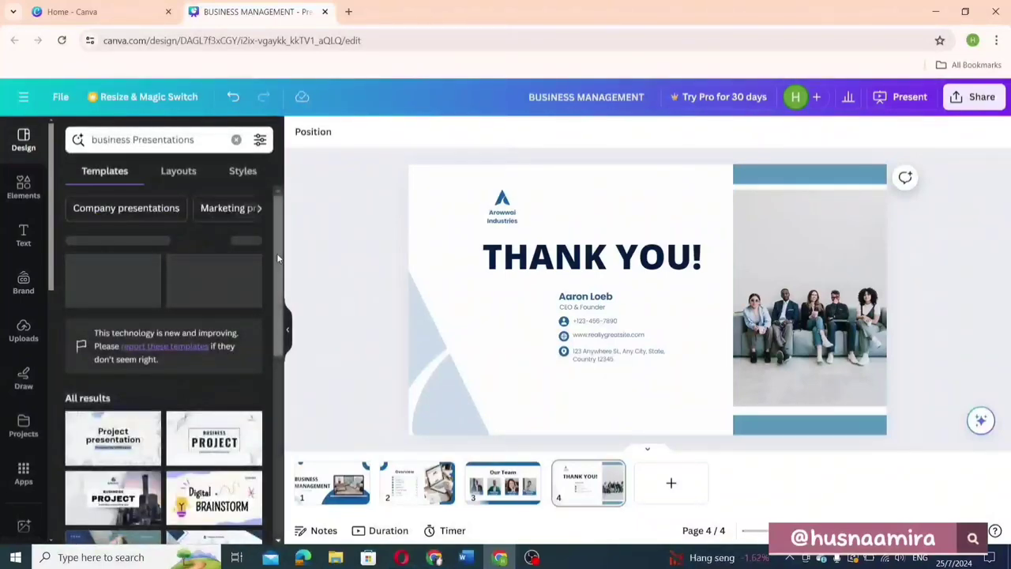
pyautogui.scroll(-1, 277, 253)
pyautogui.scroll(-3, 275, 374)
pyautogui.scroll(5, 276, 375)
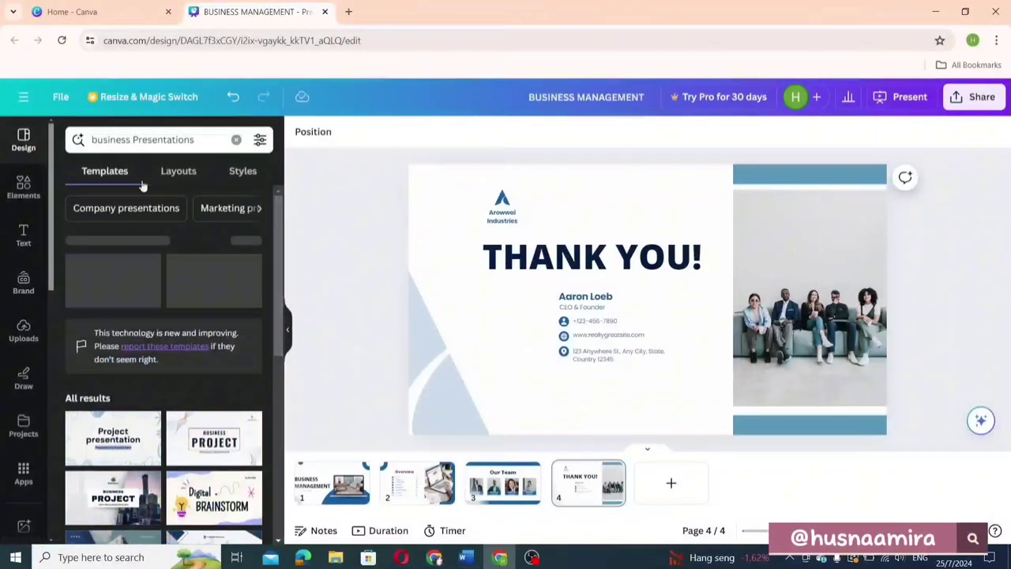
# Change the search to 'english Presentations' to list English Class and English Lesson templates
pyautogui.doubleClick(127, 140)
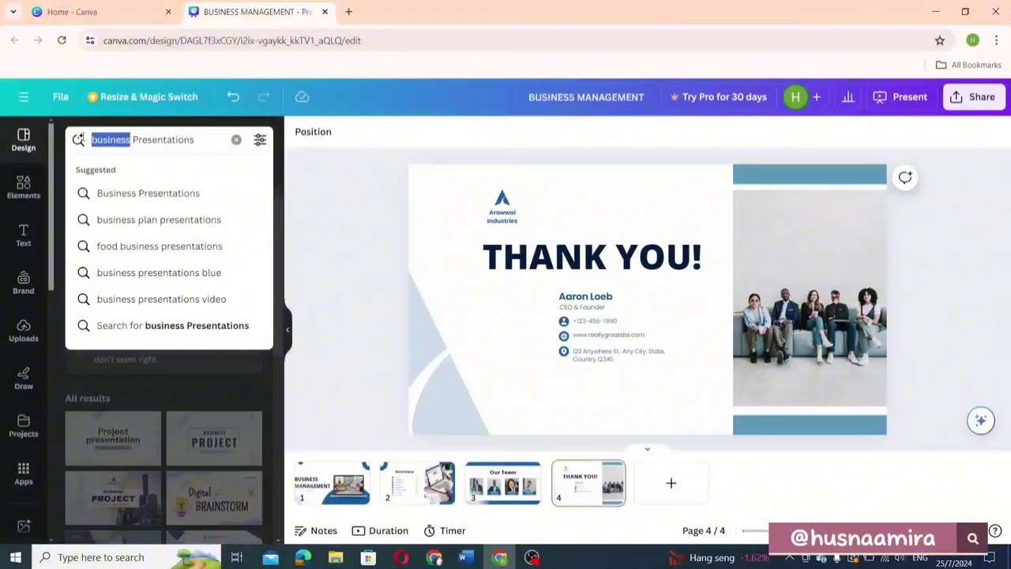
pyautogui.write('english')
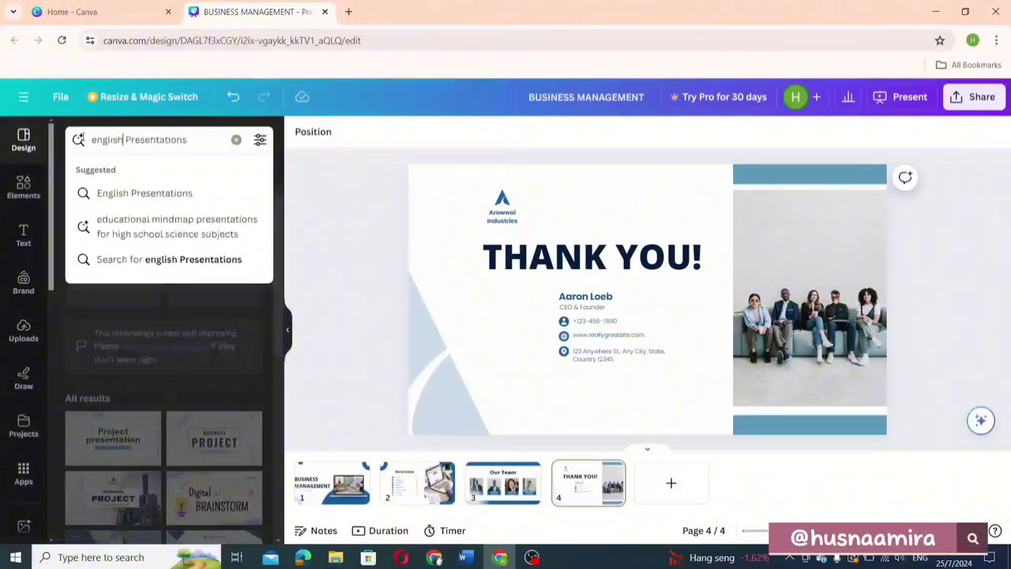
pyautogui.press('Return')
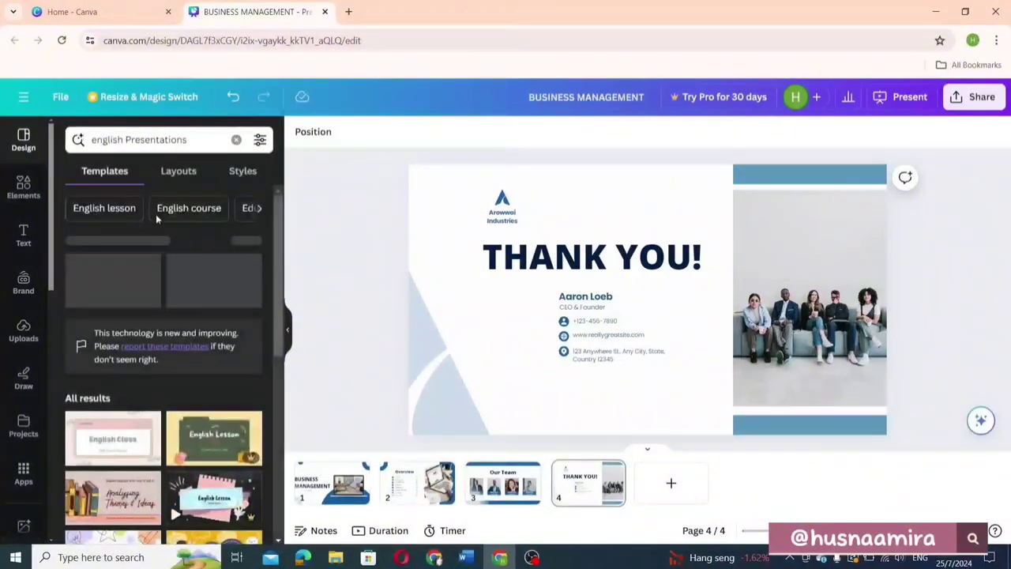
pyautogui.scroll(-1, 279, 326)
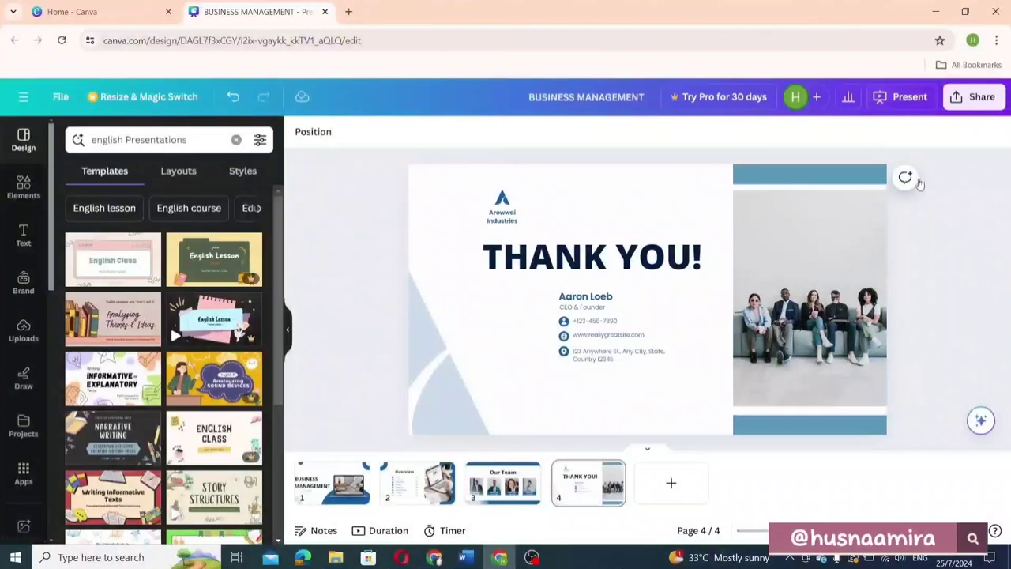
pyautogui.click(899, 97)
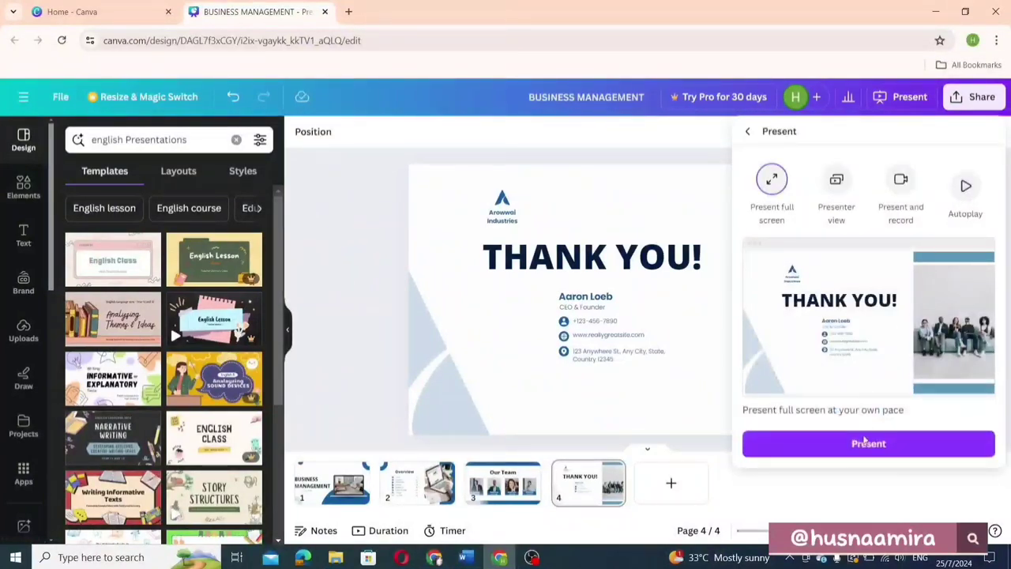
pyautogui.click(858, 446)
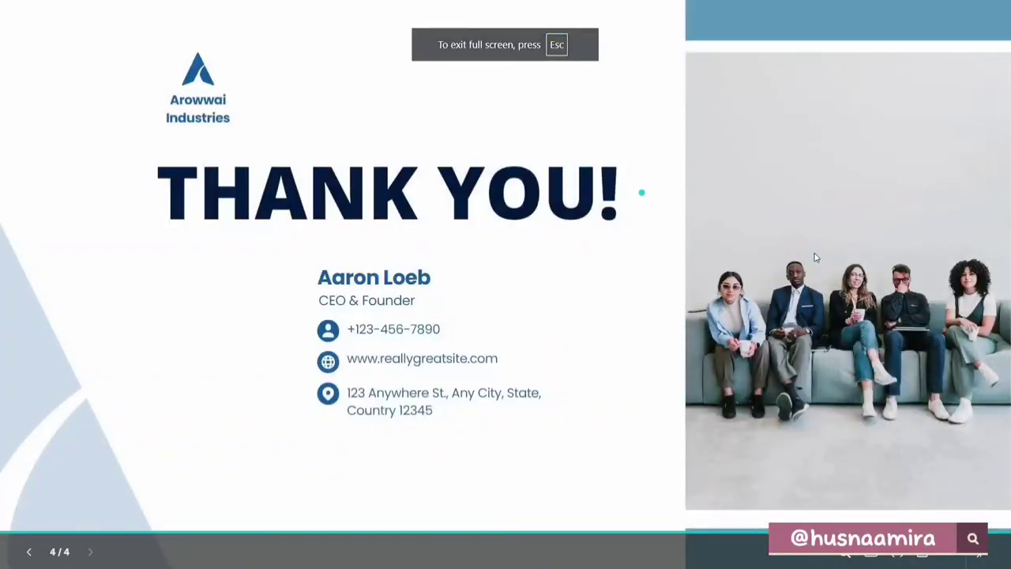
pyautogui.click(28, 551)
pyautogui.click(30, 552)
pyautogui.click(30, 553)
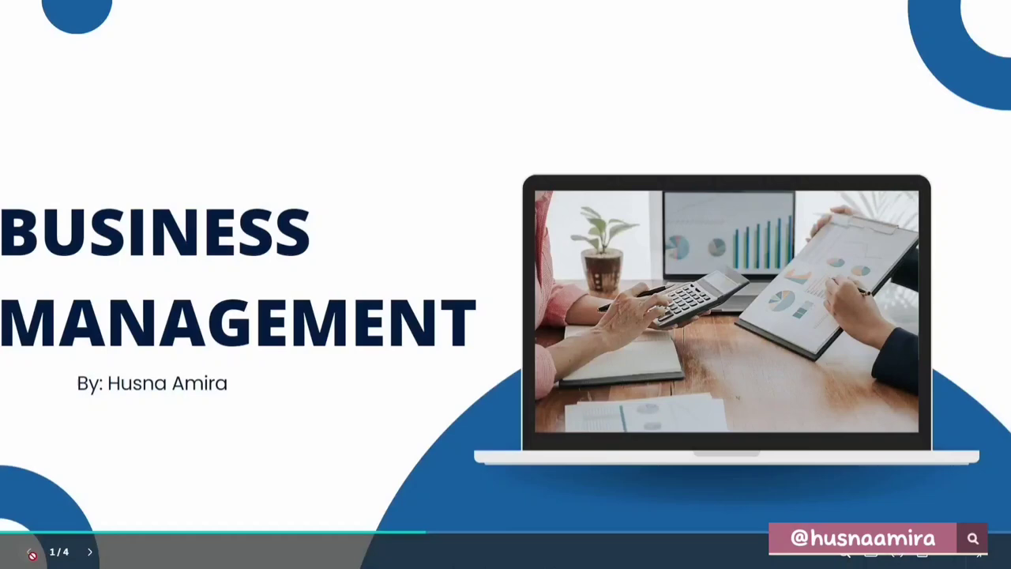
pyautogui.click(90, 551)
pyautogui.click(90, 553)
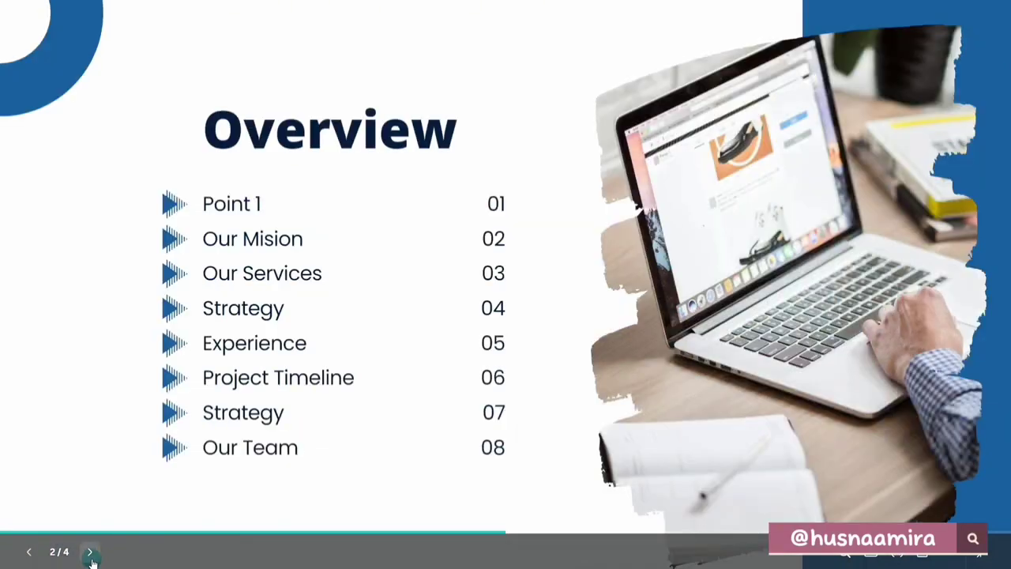
pyautogui.click(90, 554)
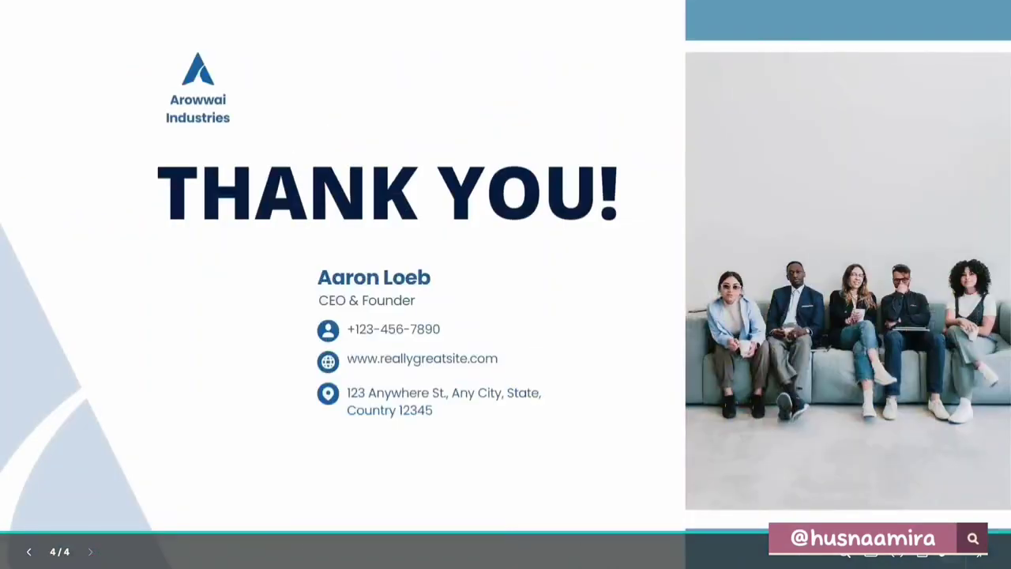
pyautogui.click(985, 557)
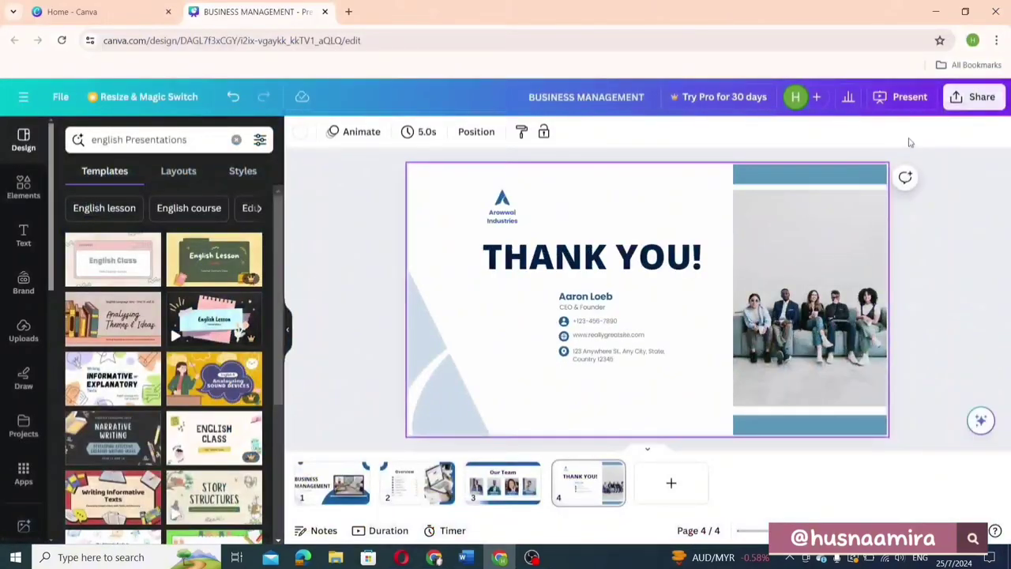
pyautogui.click(961, 107)
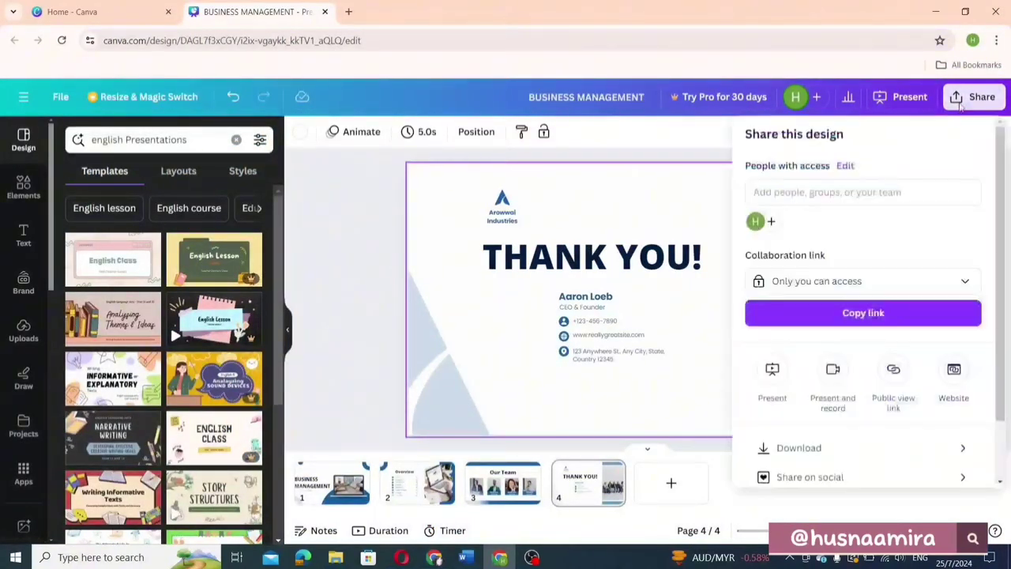
pyautogui.click(946, 447)
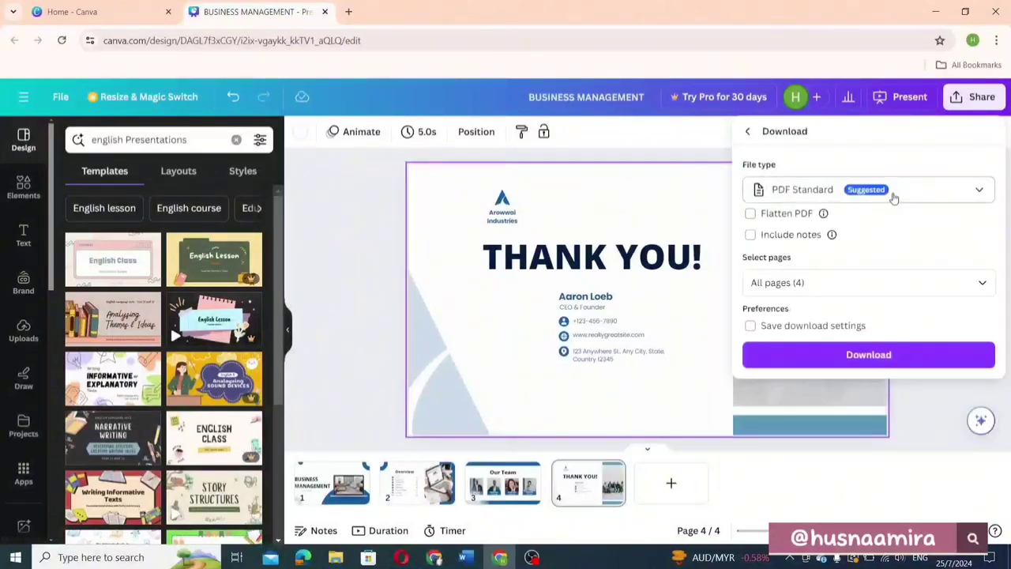
pyautogui.click(826, 197)
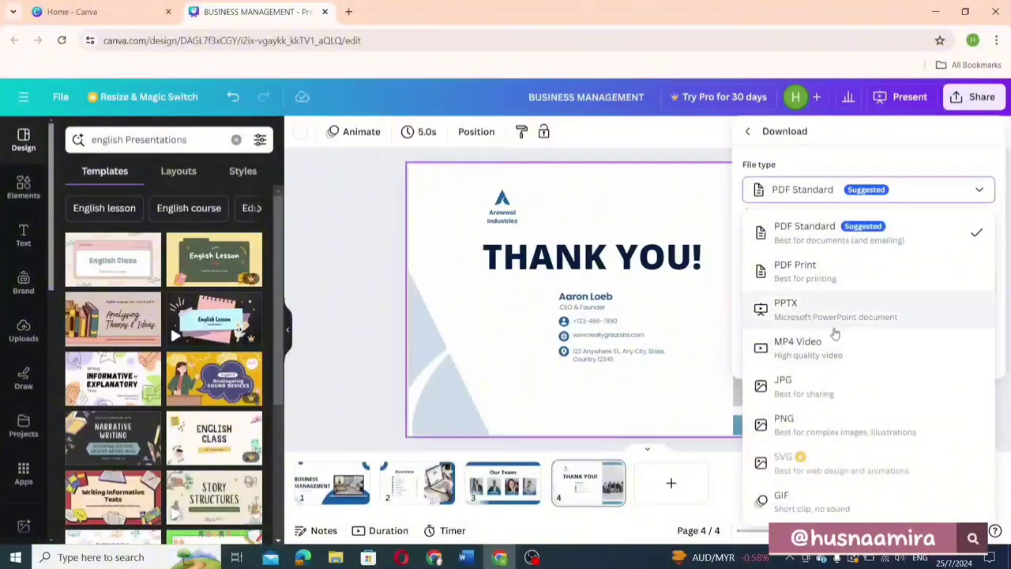
pyautogui.click(999, 330)
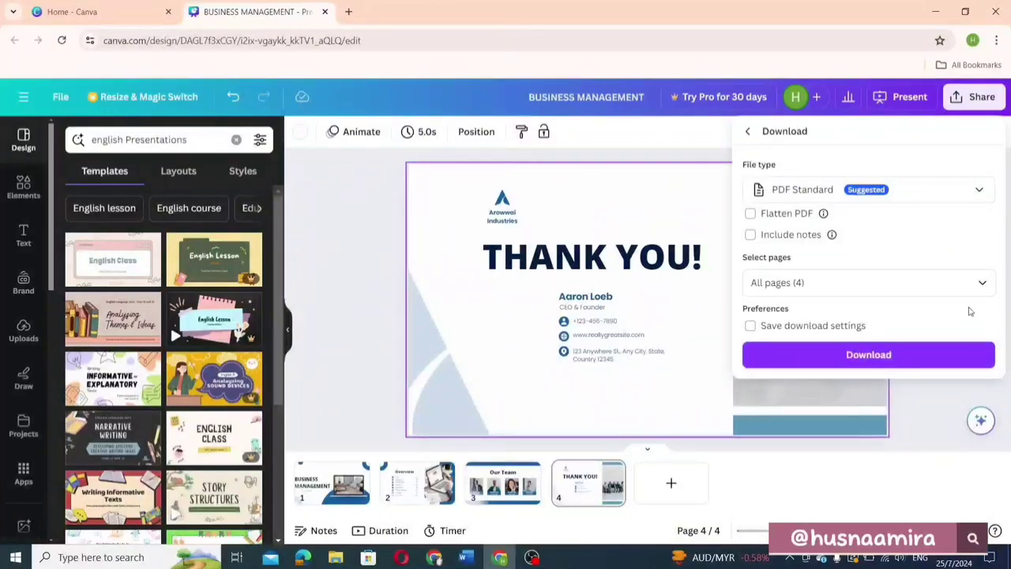
pyautogui.click(942, 404)
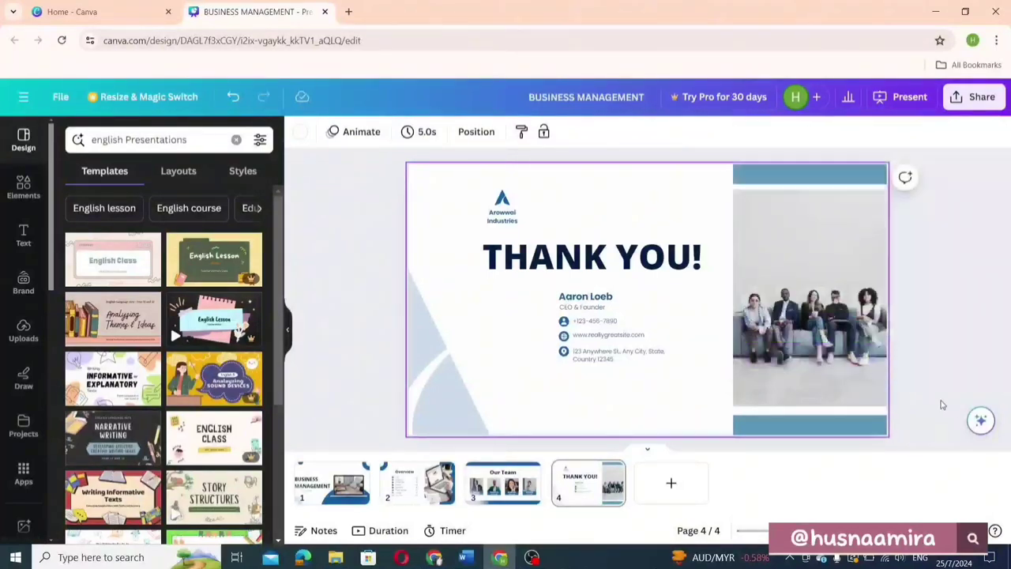
pyautogui.scroll(-1, 276, 253)
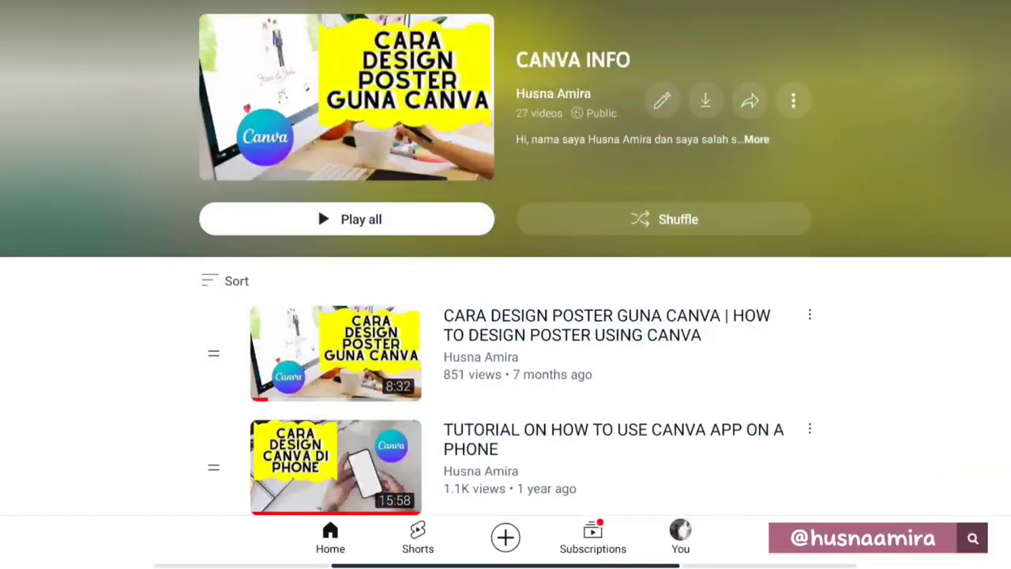
# Scroll down the YouTube video list to reach the Thank You For Watching end screen
pyautogui.scroll(-5, 505, 258)
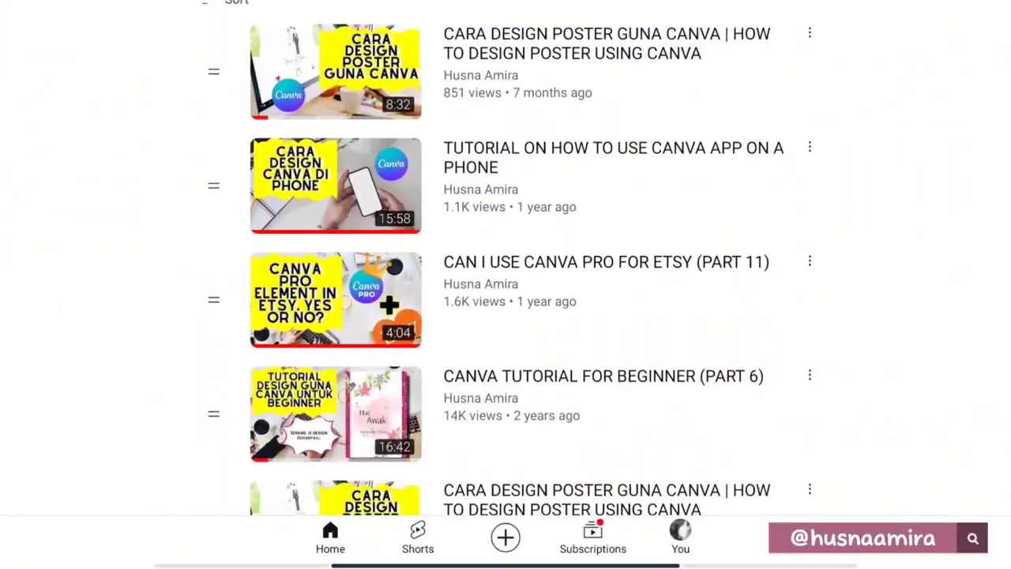
pyautogui.scroll(-5, 505, 258)
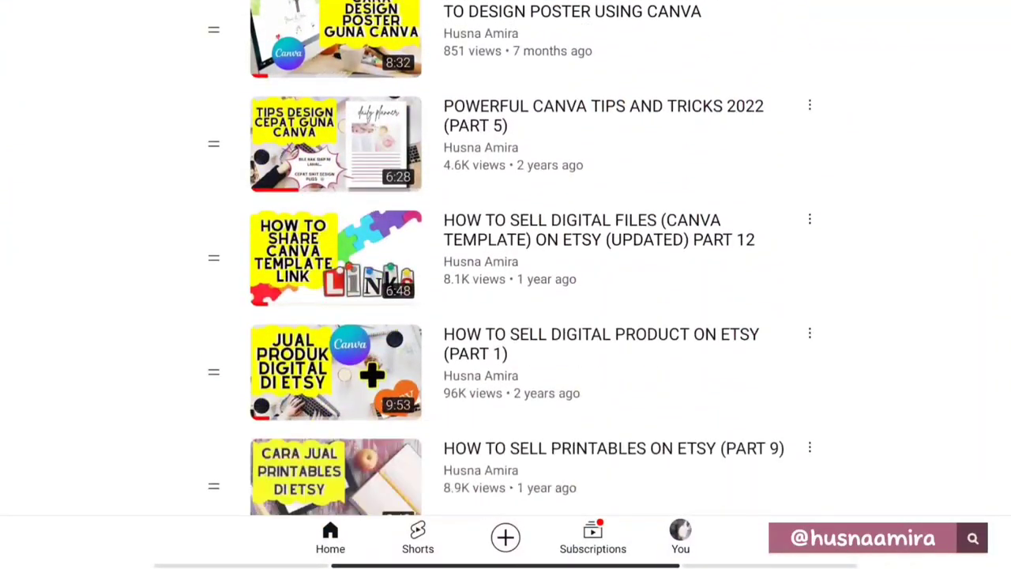
pyautogui.scroll(-4, 505, 258)
pyautogui.scroll(-5, 505, 258)
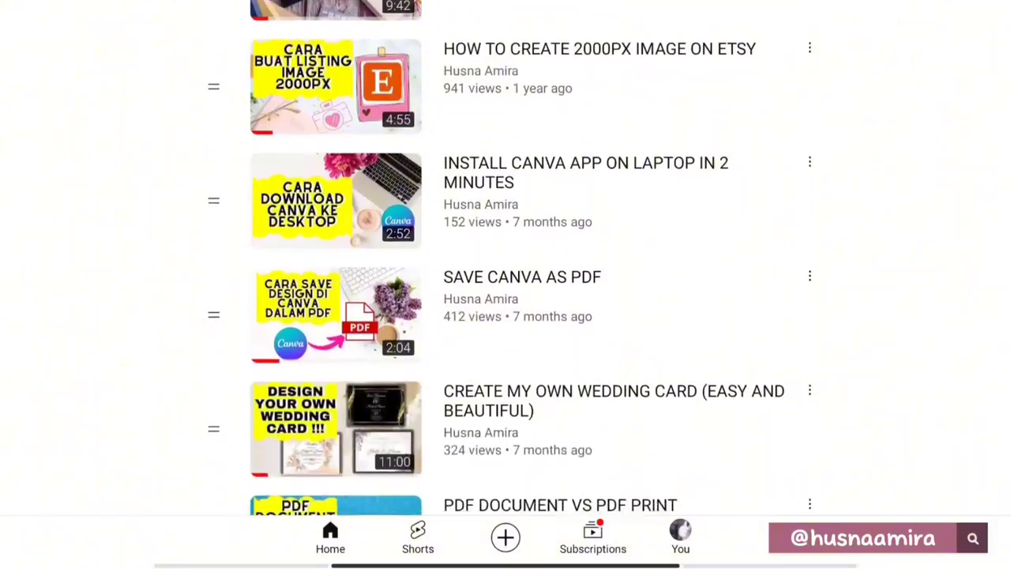
pyautogui.scroll(-3, 505, 258)
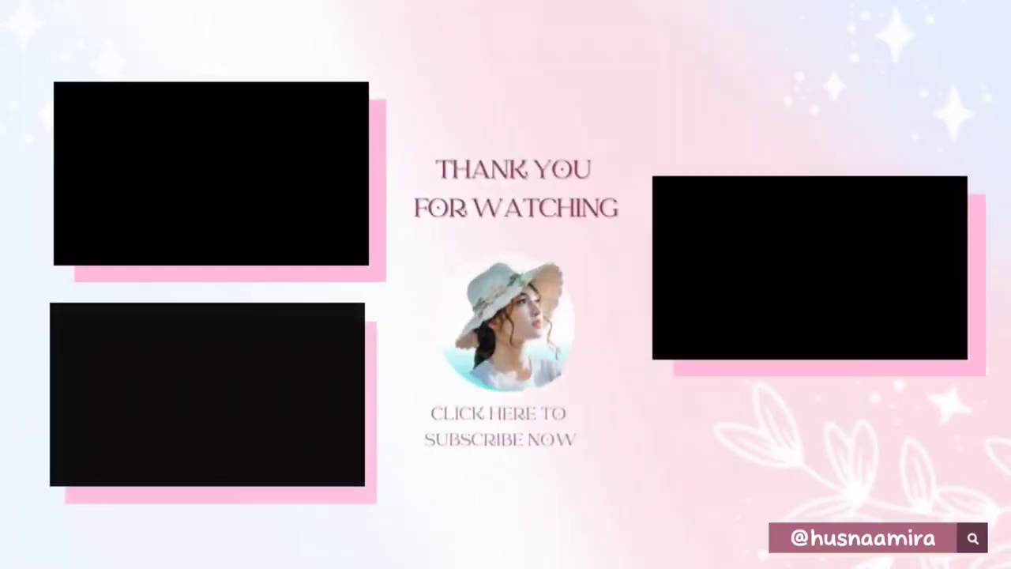